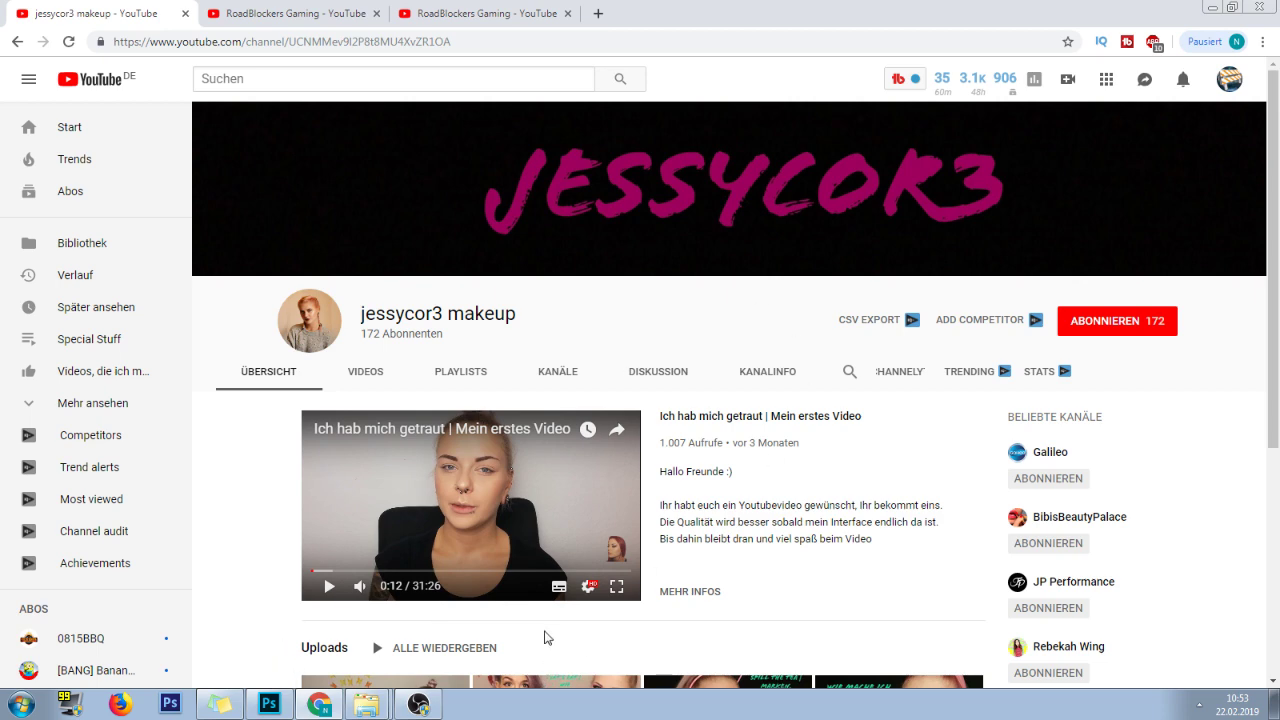
Switch to Photoshop and show the 20190222_101057 stone wall layer with its Brightness/Contrast 2 and Hue/Saturation 1 adjustment layers
left_click(268, 708)
scroll(1168, 583, "up", 1)
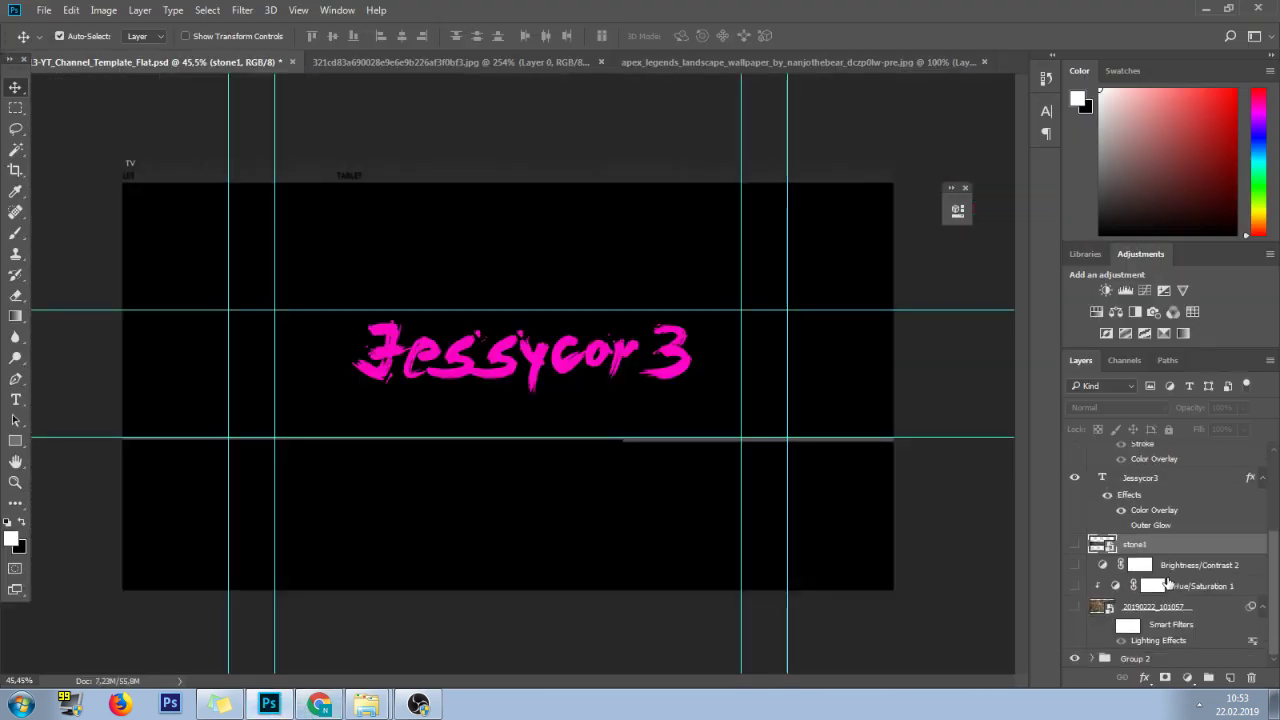
scroll(1070, 618, "up", 3)
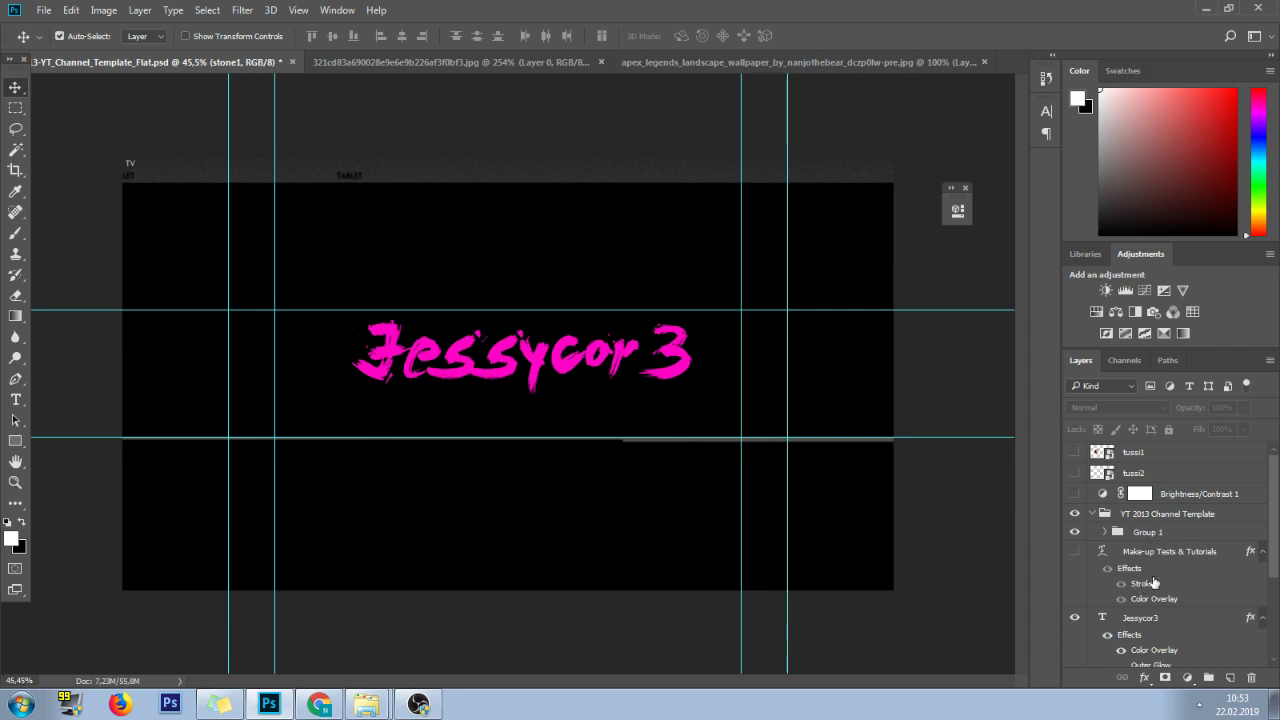
scroll(1153, 582, "down", 3)
left_click(1075, 608)
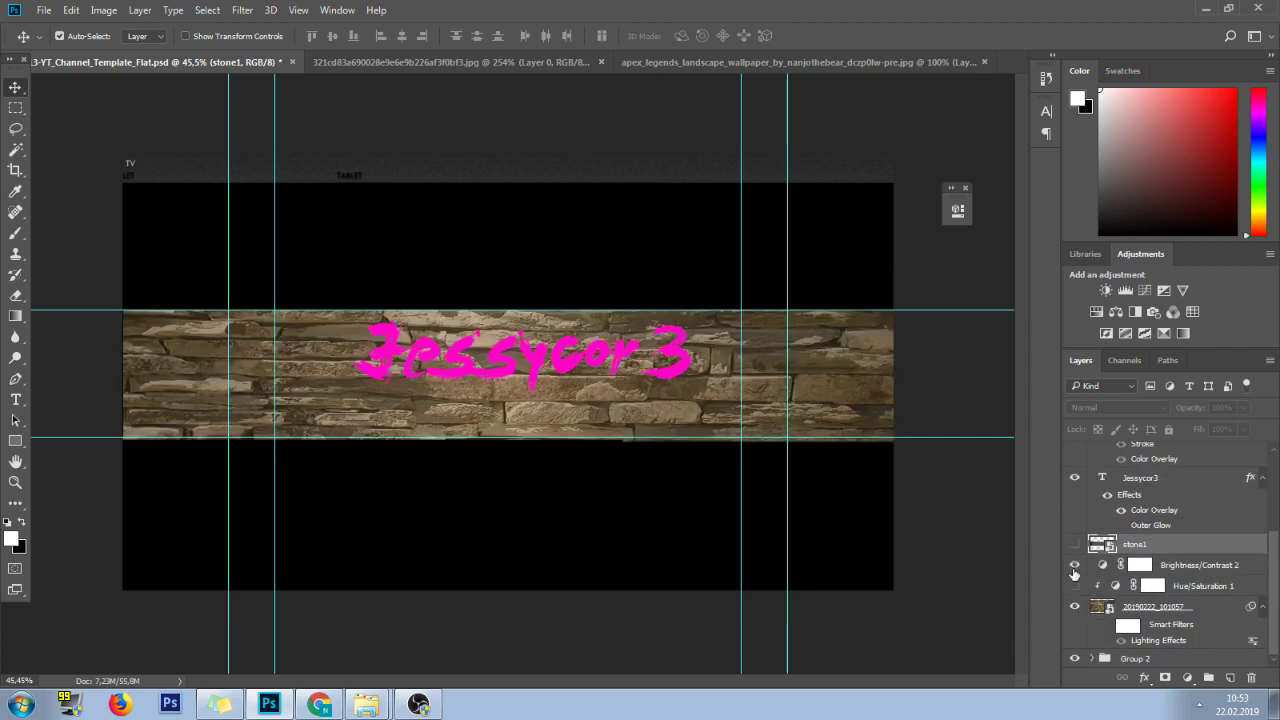
left_click(1075, 586)
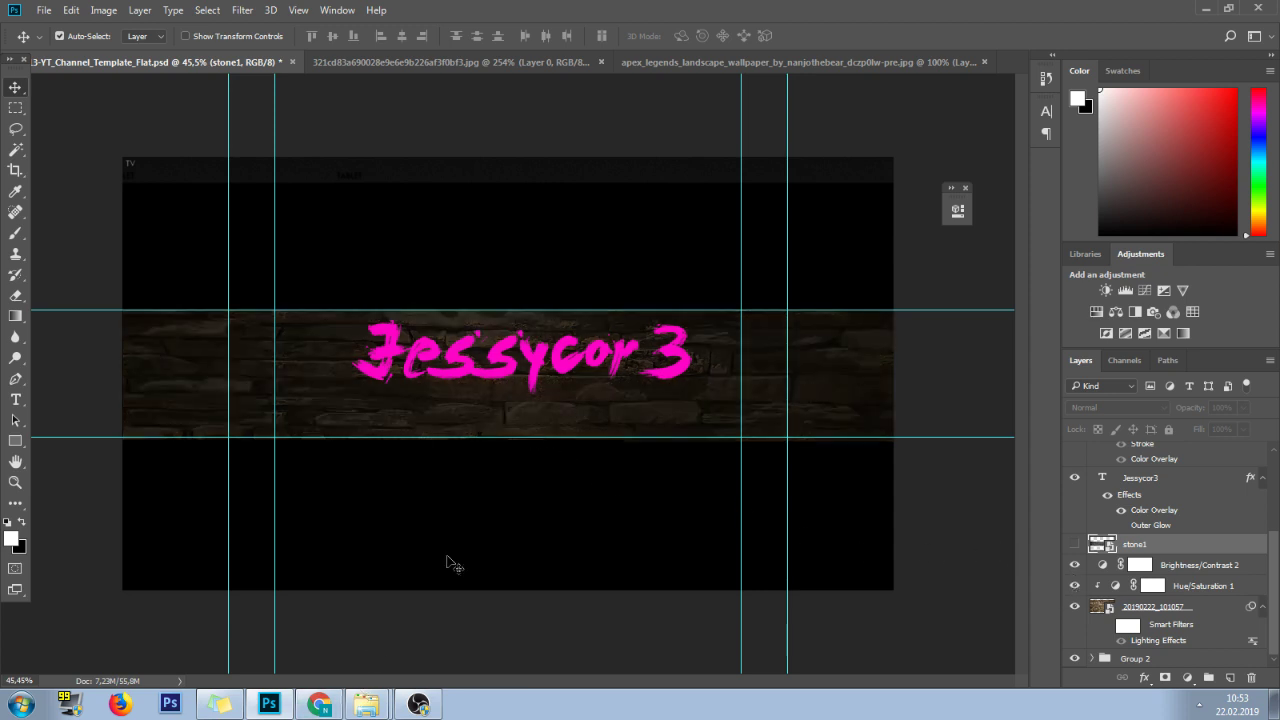
scroll(1186, 500, "up", 5)
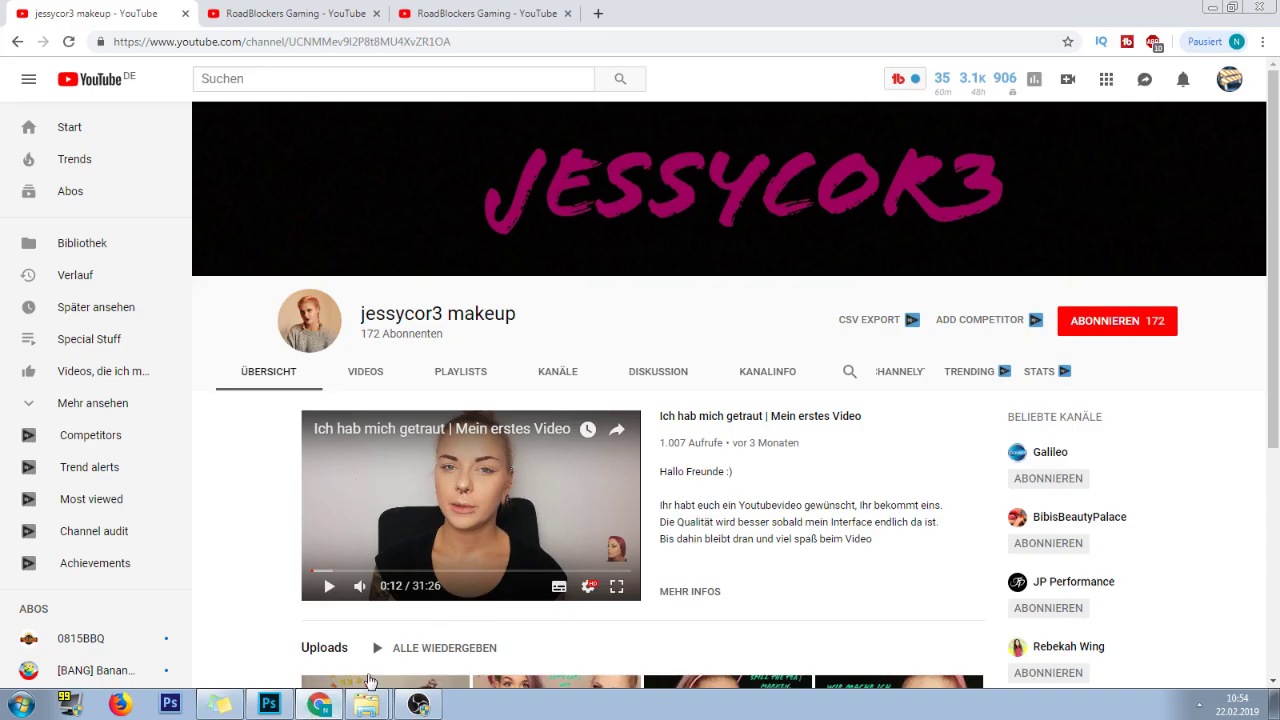
Switch to the browser and look through the makeup channel's uploads and playlists
left_click(319, 704)
scroll(697, 517, "down", 4)
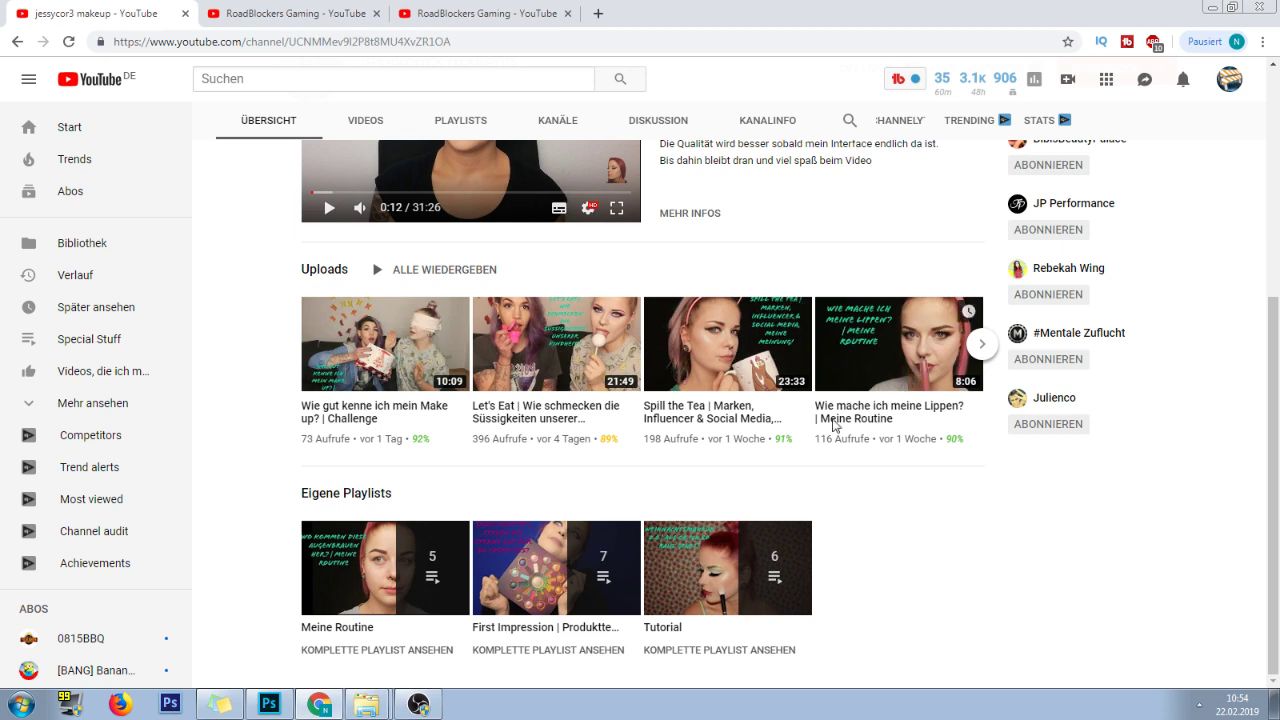
left_click(438, 707)
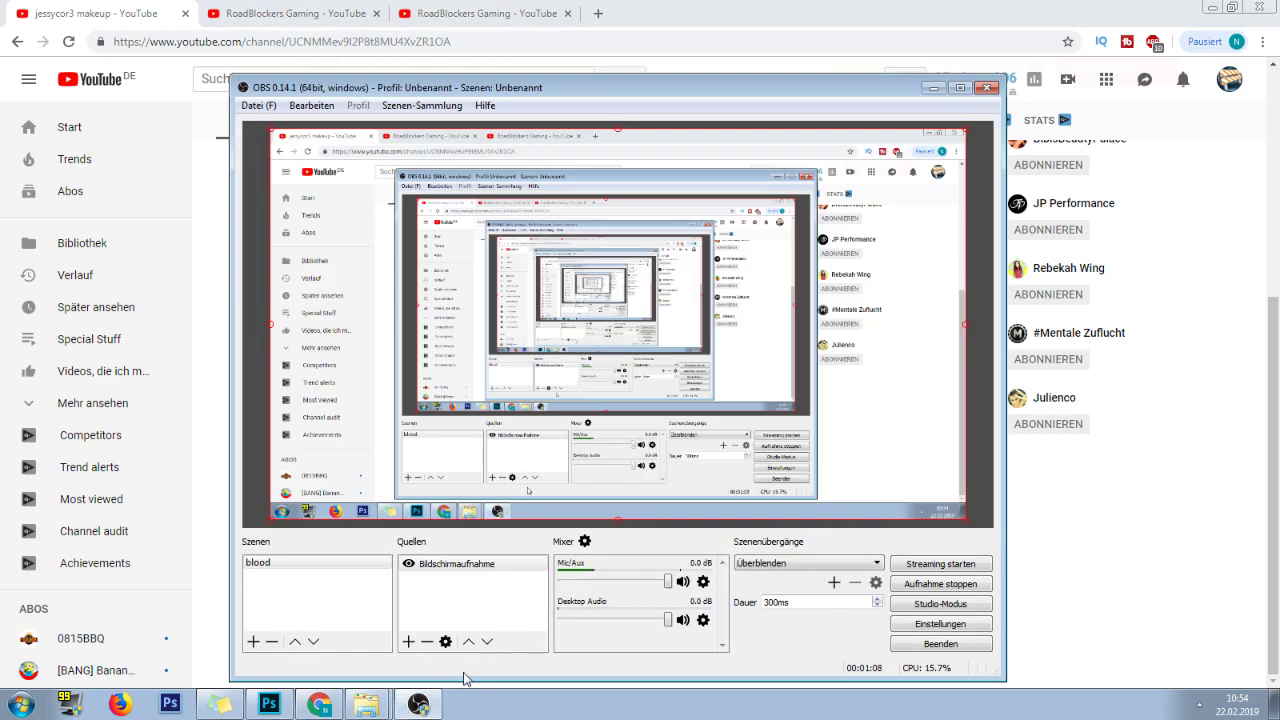
left_click(420, 705)
Switch back to Photoshop and show the tussi1 and tussi2 portrait layers on the banner
left_click(269, 705)
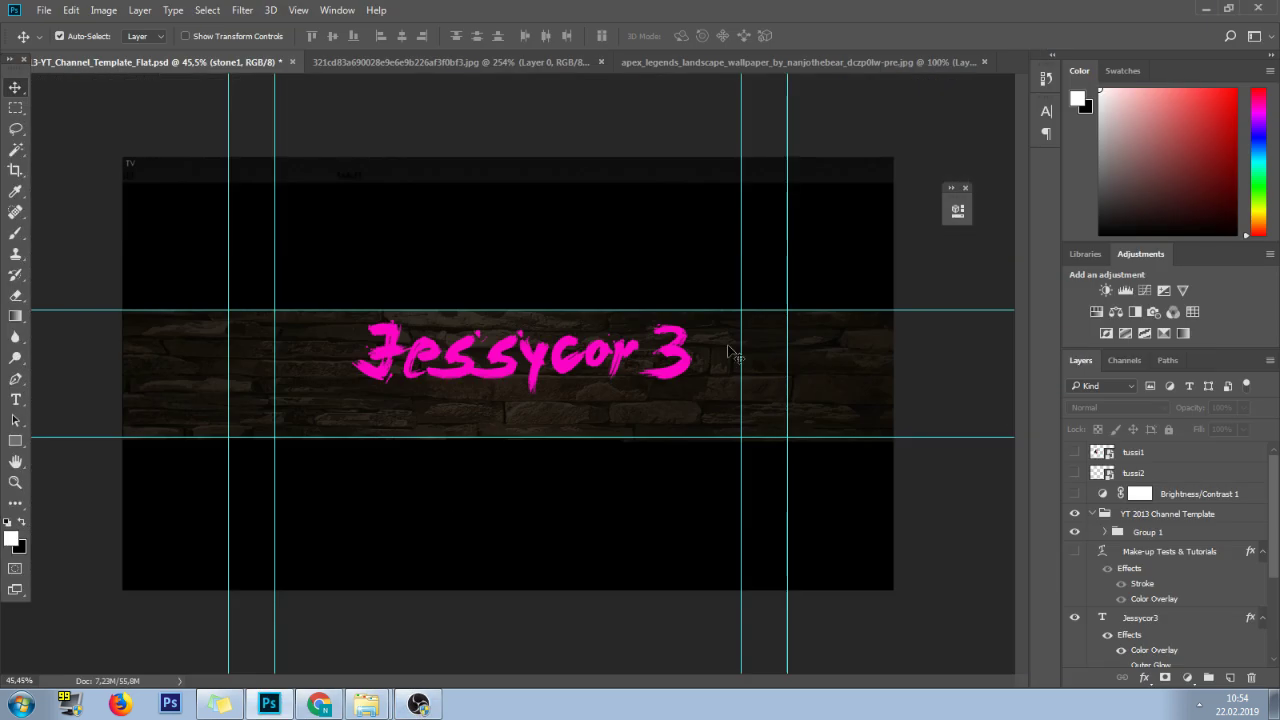
left_click(1075, 452)
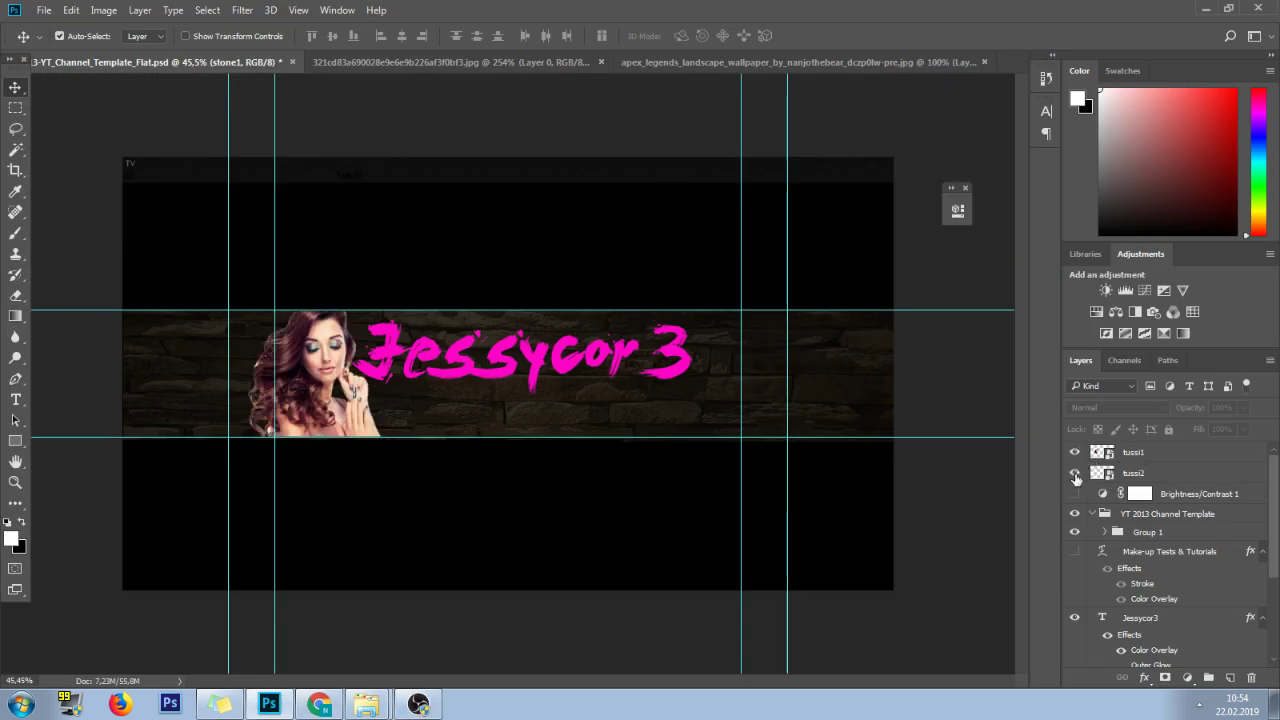
left_click(1075, 473)
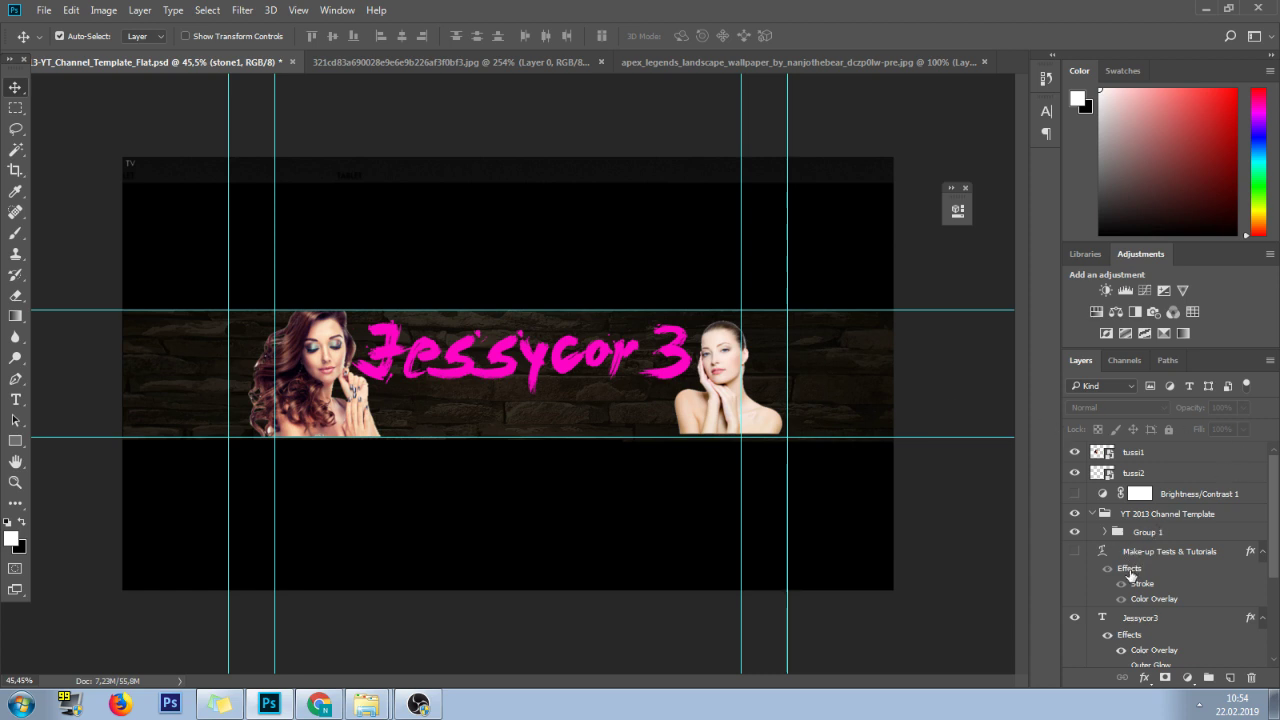
Switch to the browser and review the channel's playlists, header and the word "makeup" in its name
left_click(316, 708)
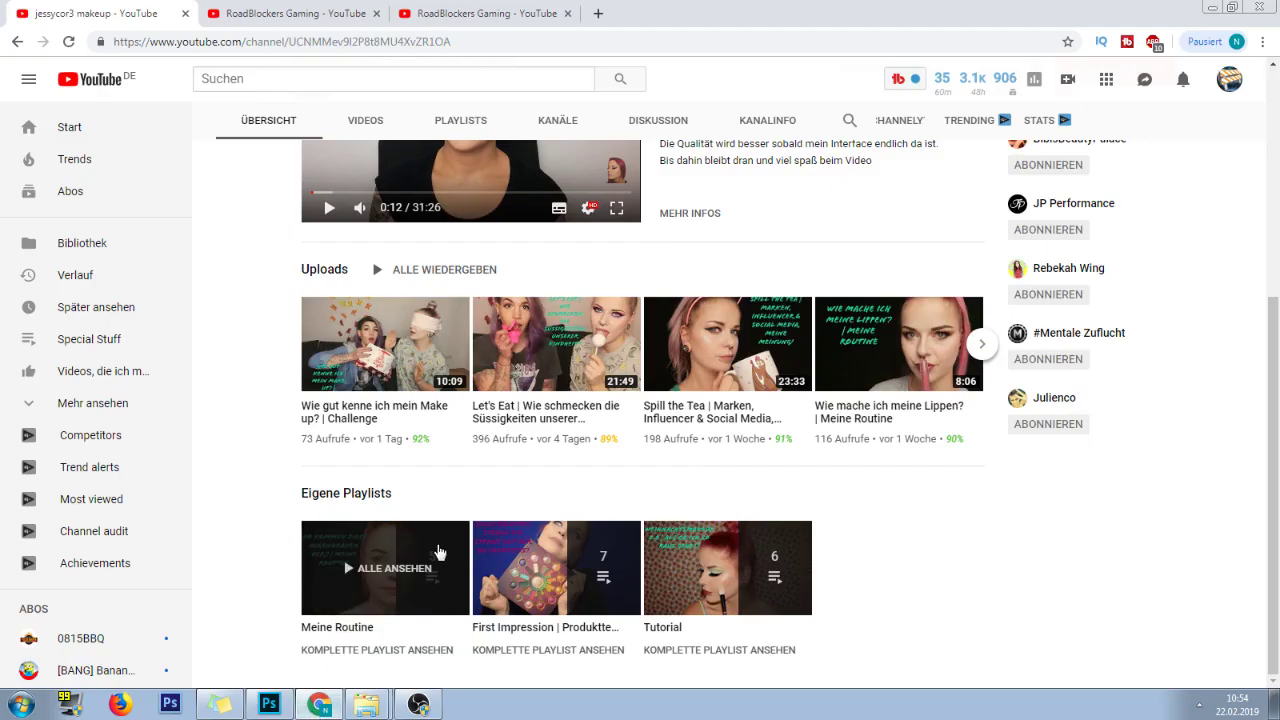
scroll(655, 362, "up", 5)
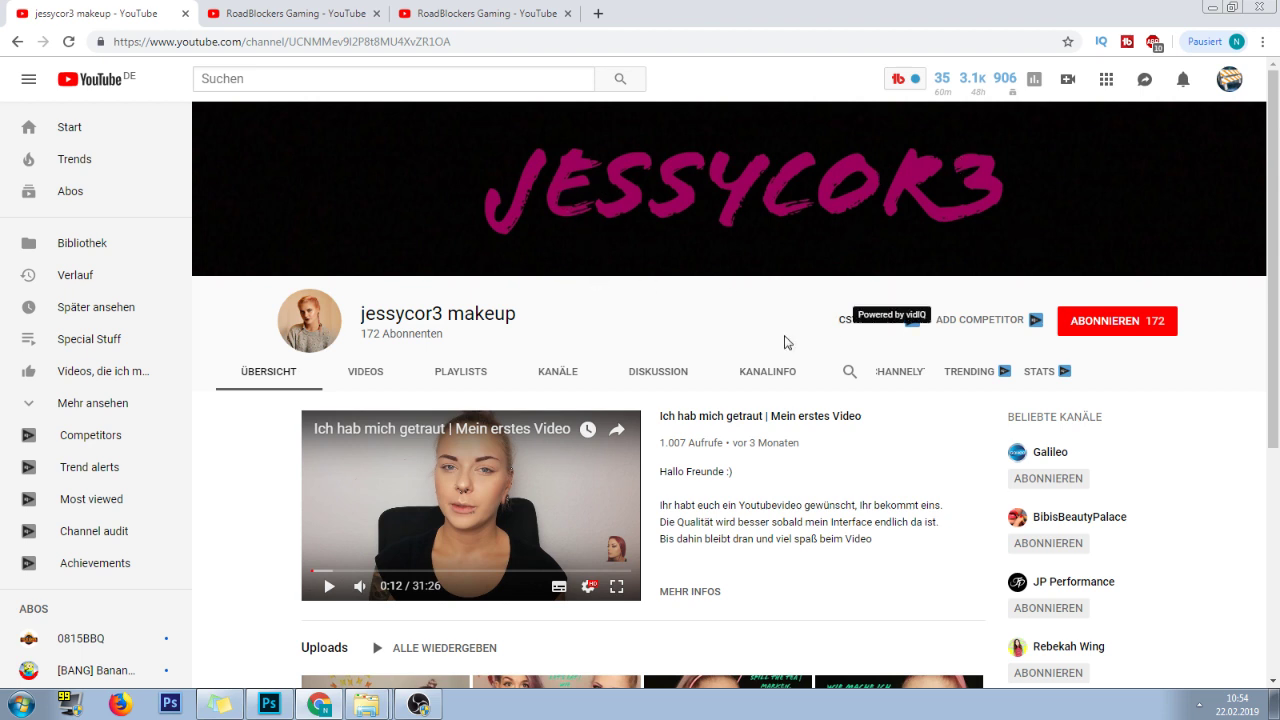
left_click_drag(448, 313, 465, 313)
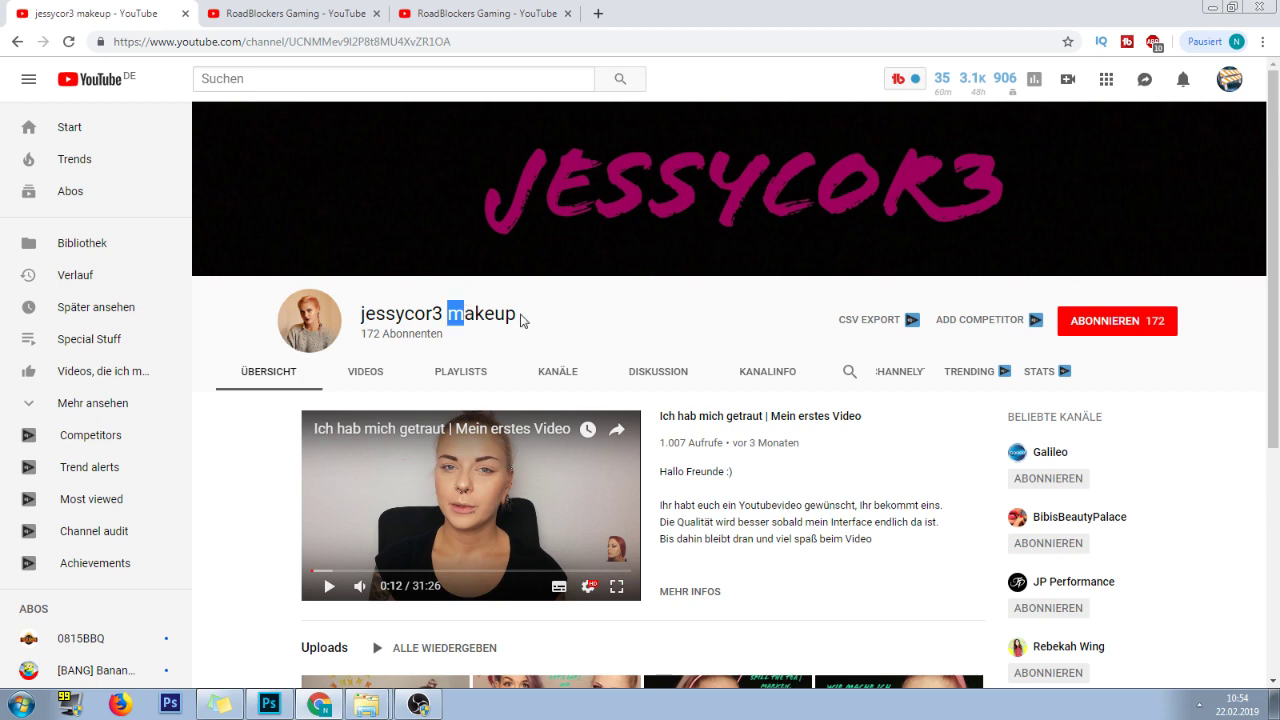
left_click(520, 320)
Switch back to Photoshop, show the "Make-up Tests & Tutorials" text layer and review its Stroke layer style
left_click(269, 704)
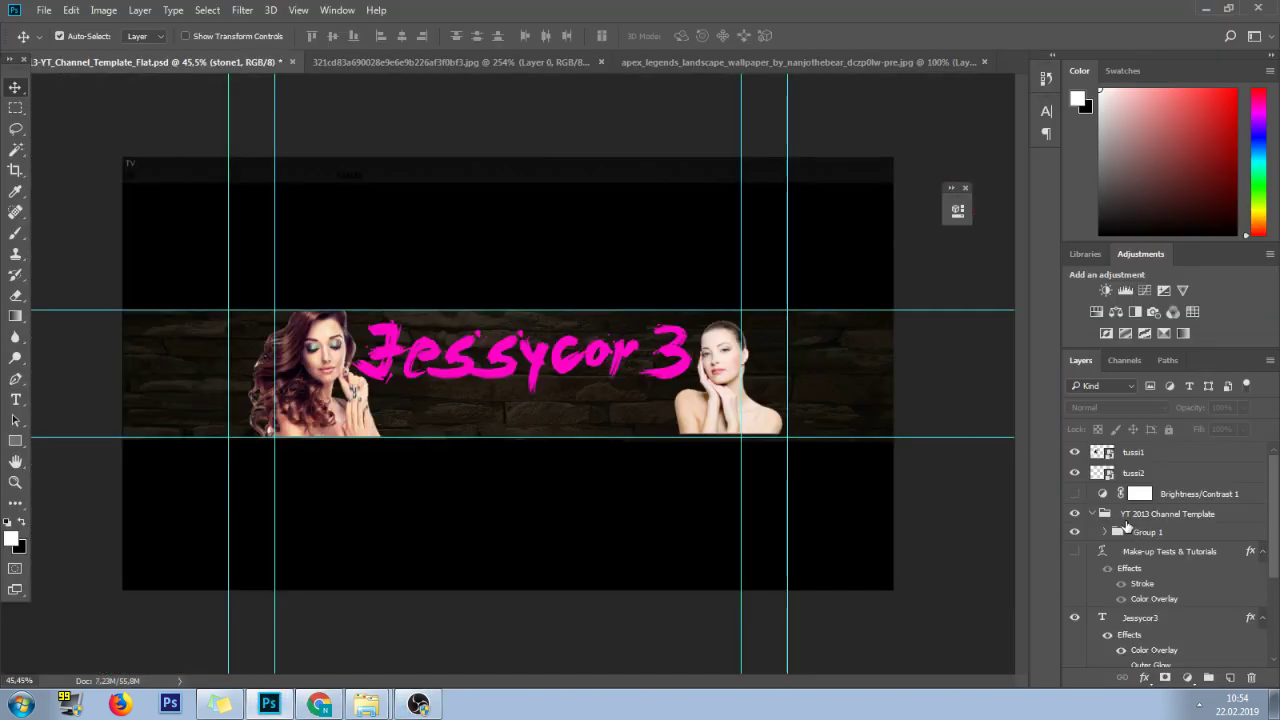
left_click(1074, 551)
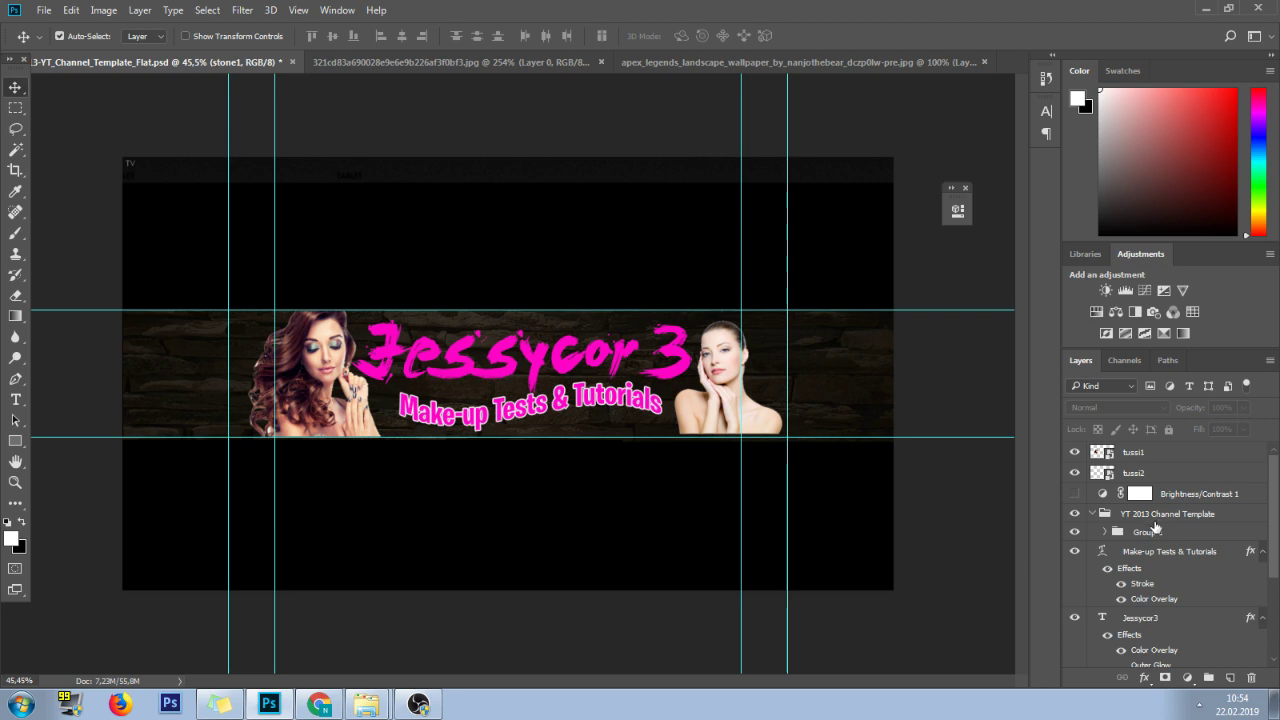
left_click(1157, 553)
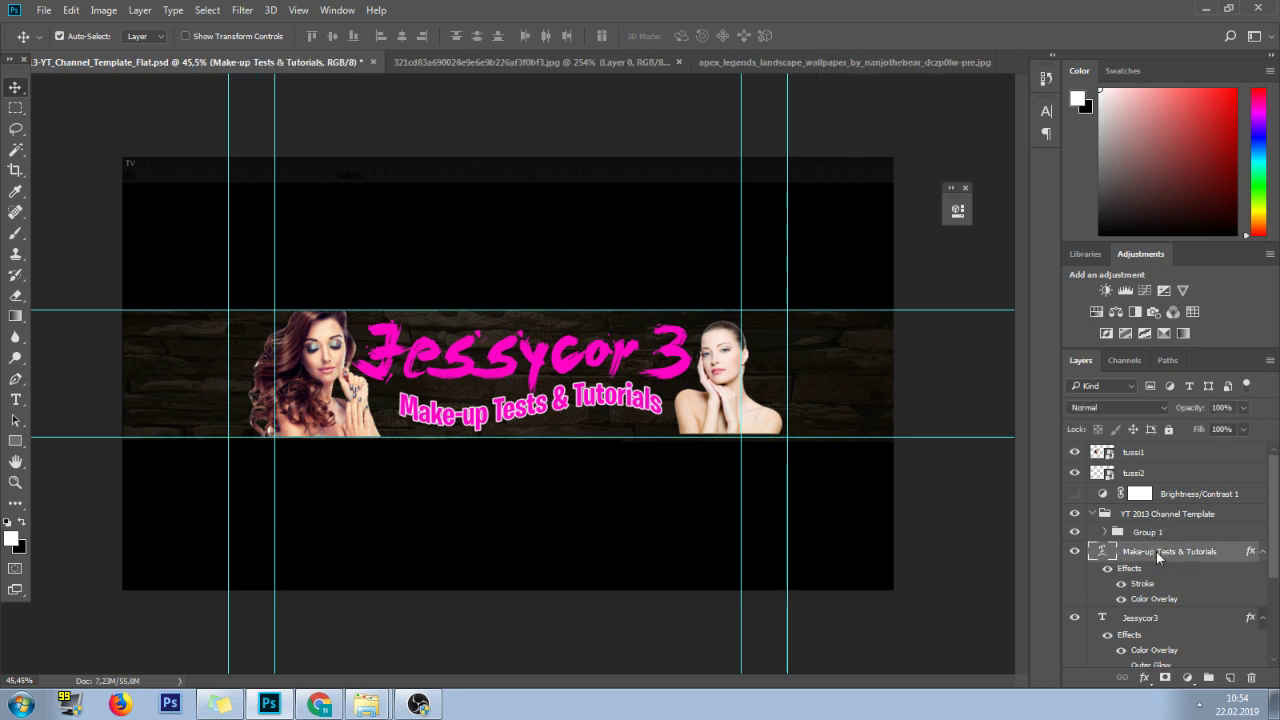
right_click(1157, 553)
left_click(840, 126)
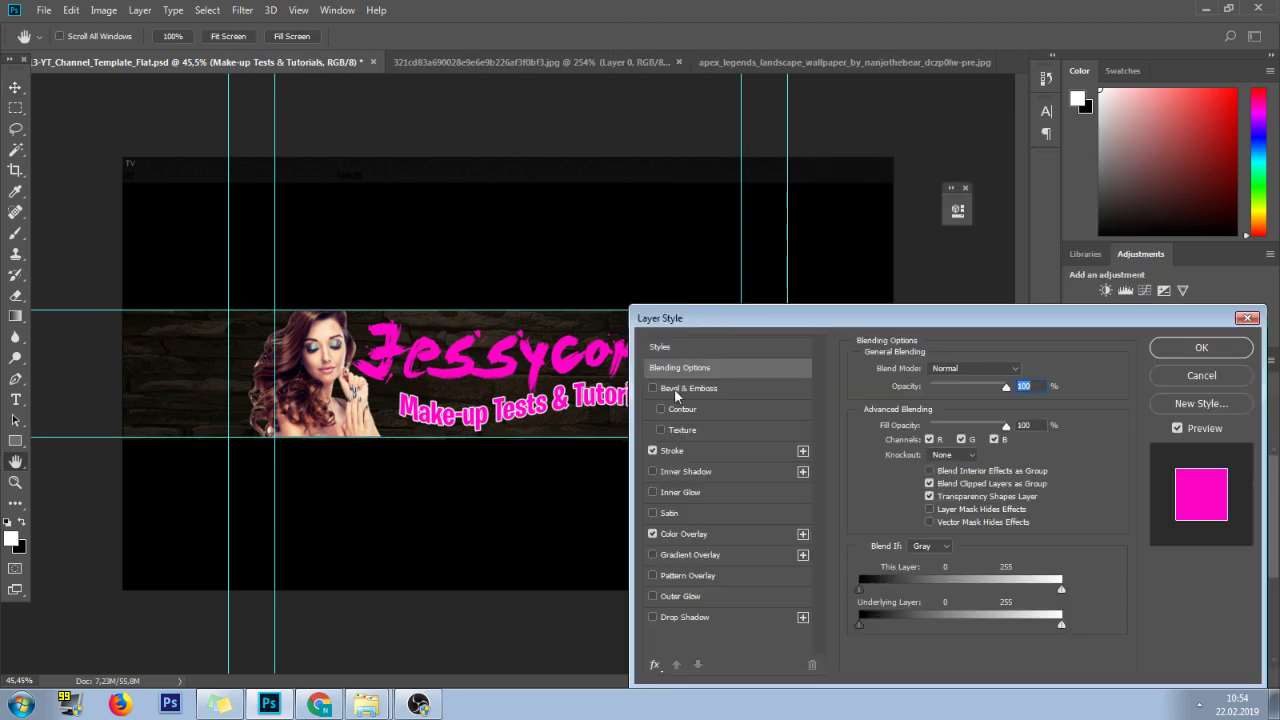
left_click(693, 450)
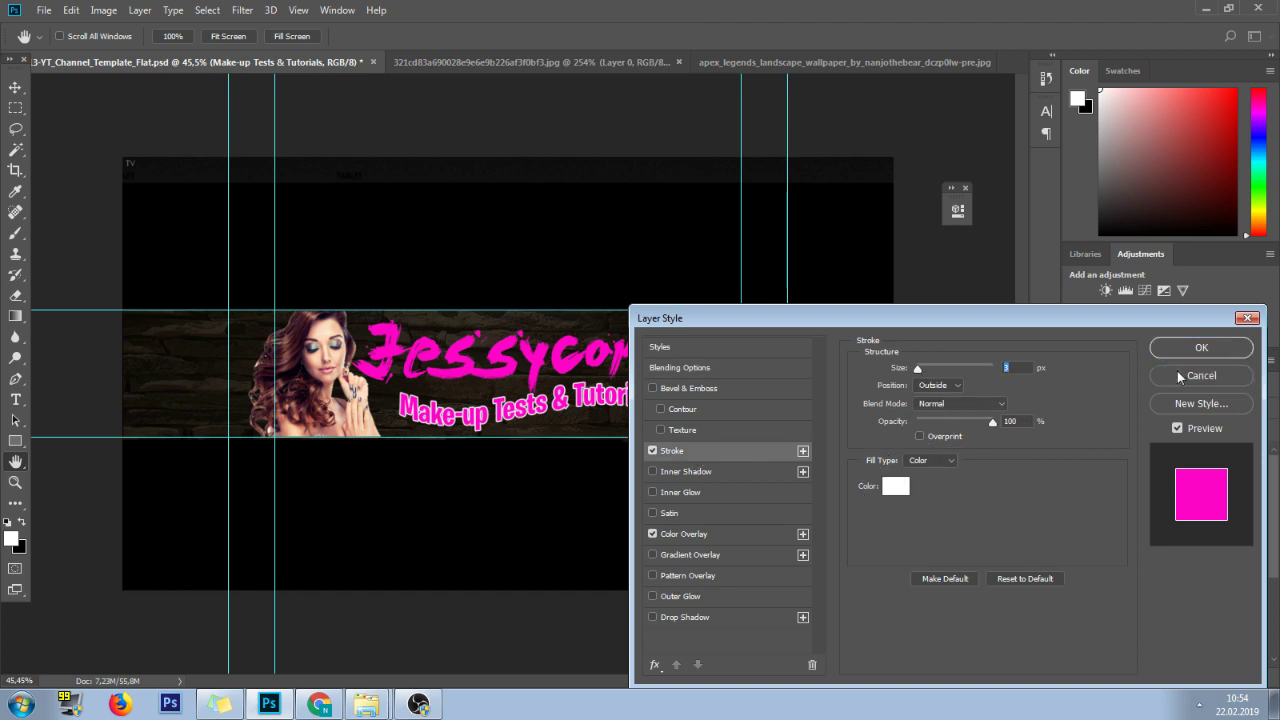
left_click(1201, 347)
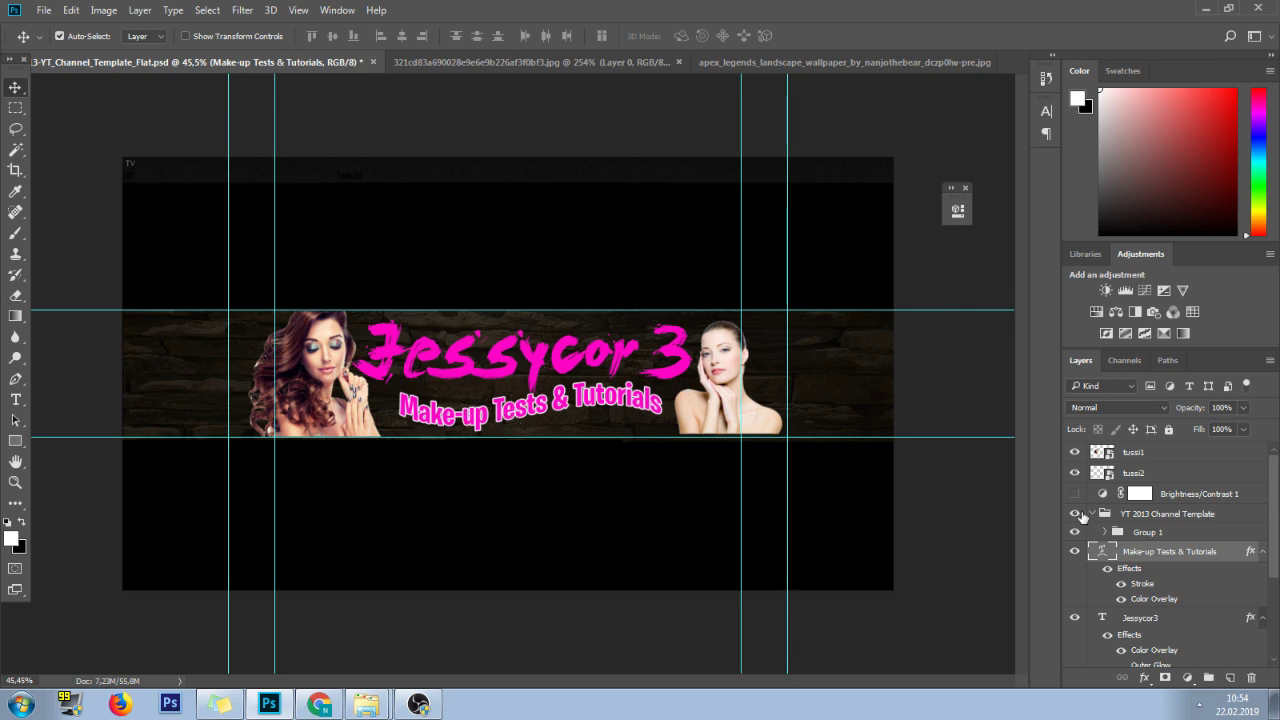
Enable the Outer Glow layer style on the Jessycor3 title text and set its size to 24 px
left_click(630, 356)
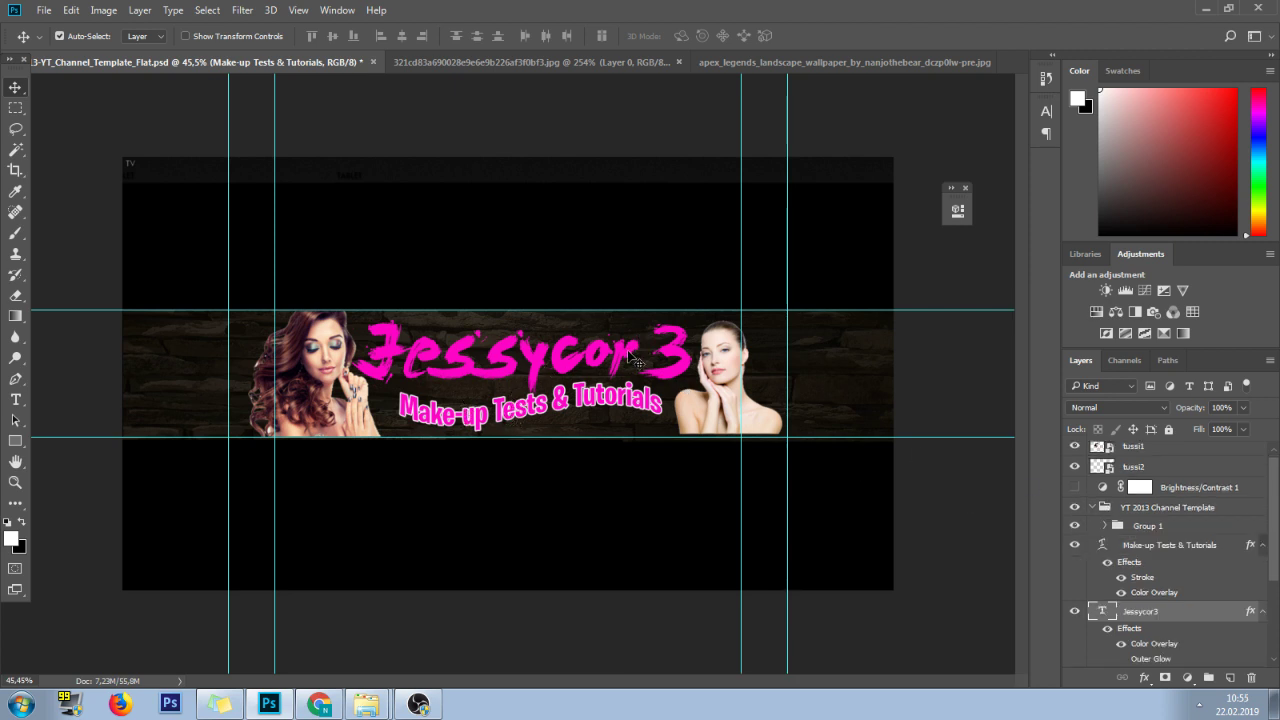
right_click(1150, 612)
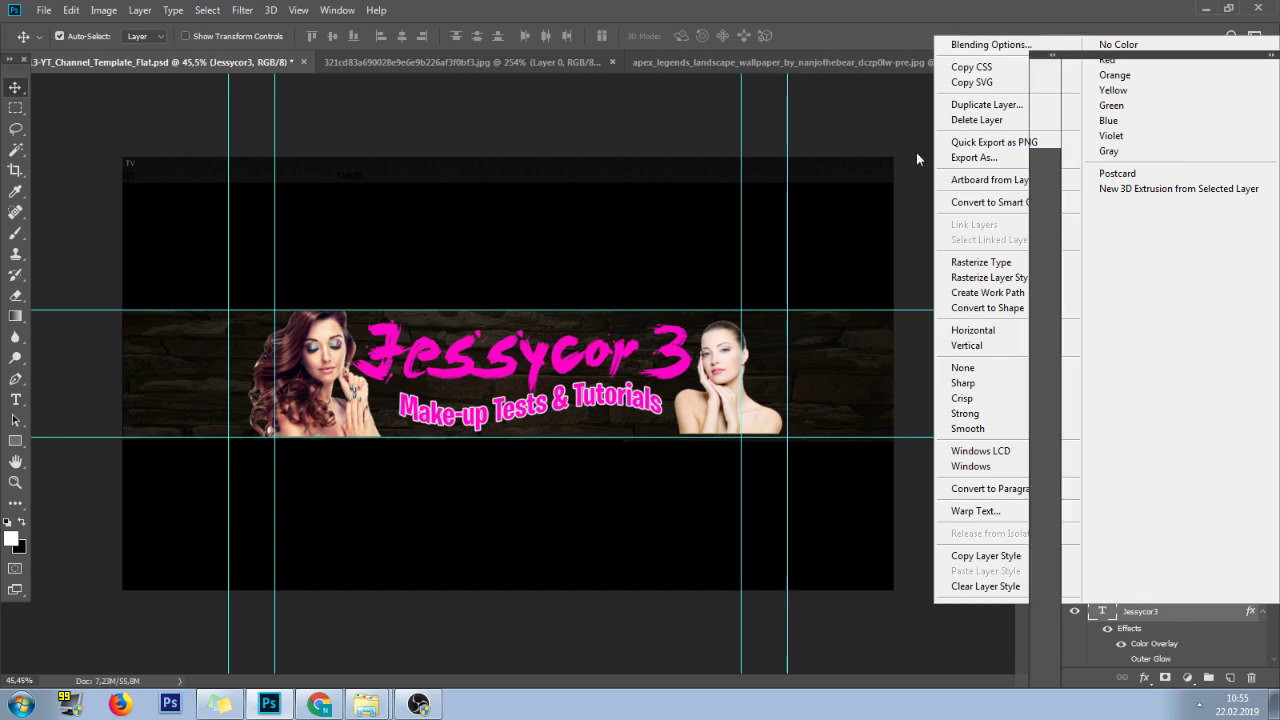
left_click(1003, 50)
left_click(686, 595)
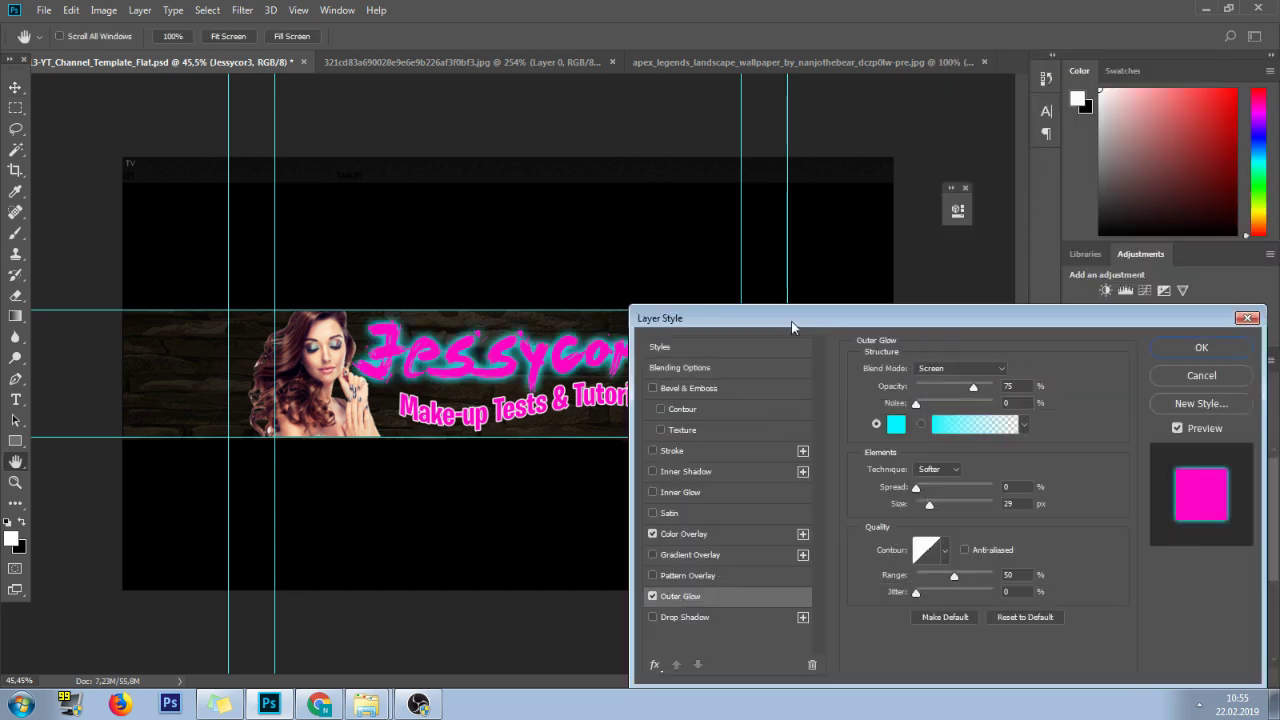
left_click_drag(791, 321, 961, 253)
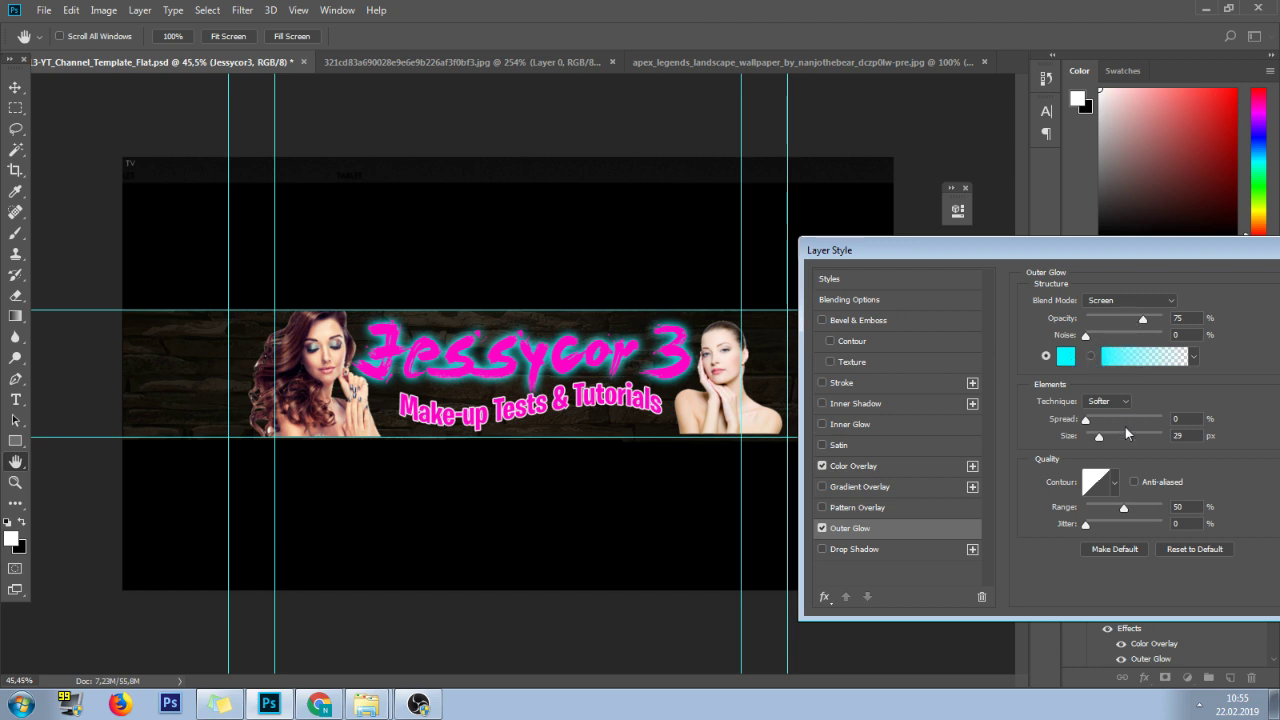
mouse_move(1101, 443)
left_mouse_down()
mouse_move(1144, 440)
mouse_move(1084, 430)
mouse_move(1099, 442)
left_mouse_up()
left_click_drag(1000, 250, 549, 294)
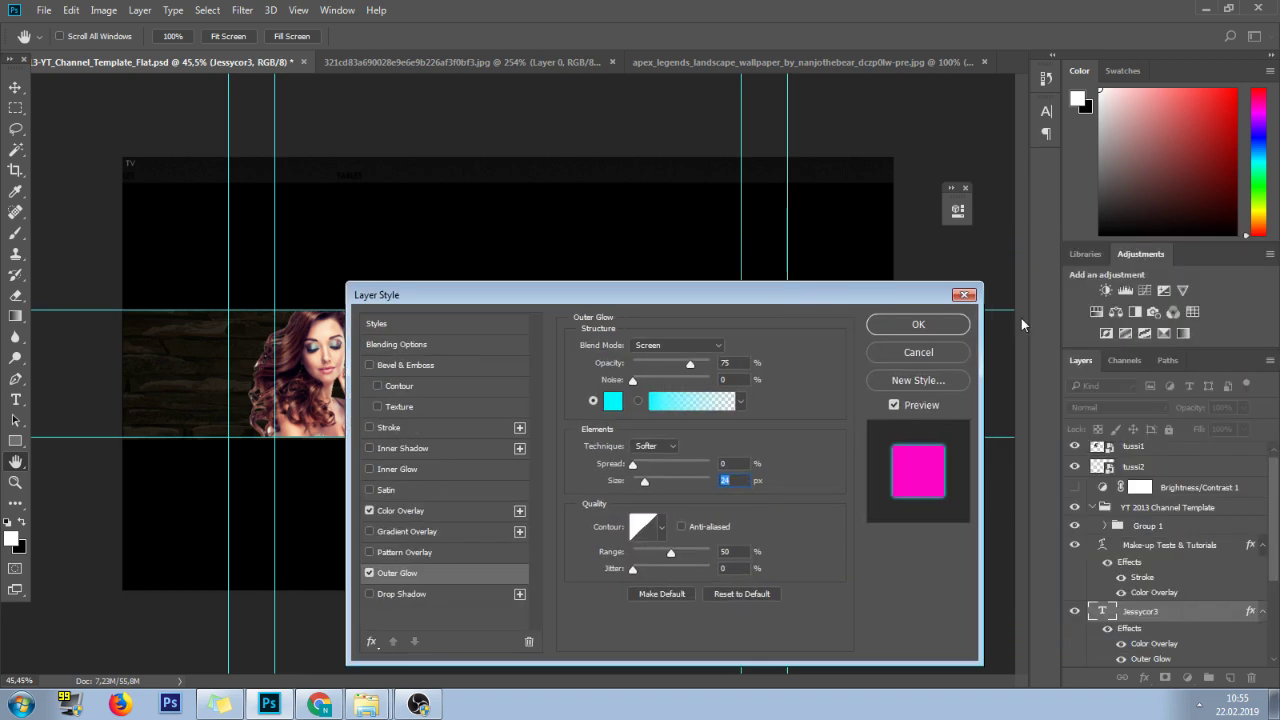
left_click(920, 323)
Temporarily swap the stone wall photo and its two adjustment layers for the stone1 background, and restore the original layer visibility
scroll(1156, 590, "up", 1)
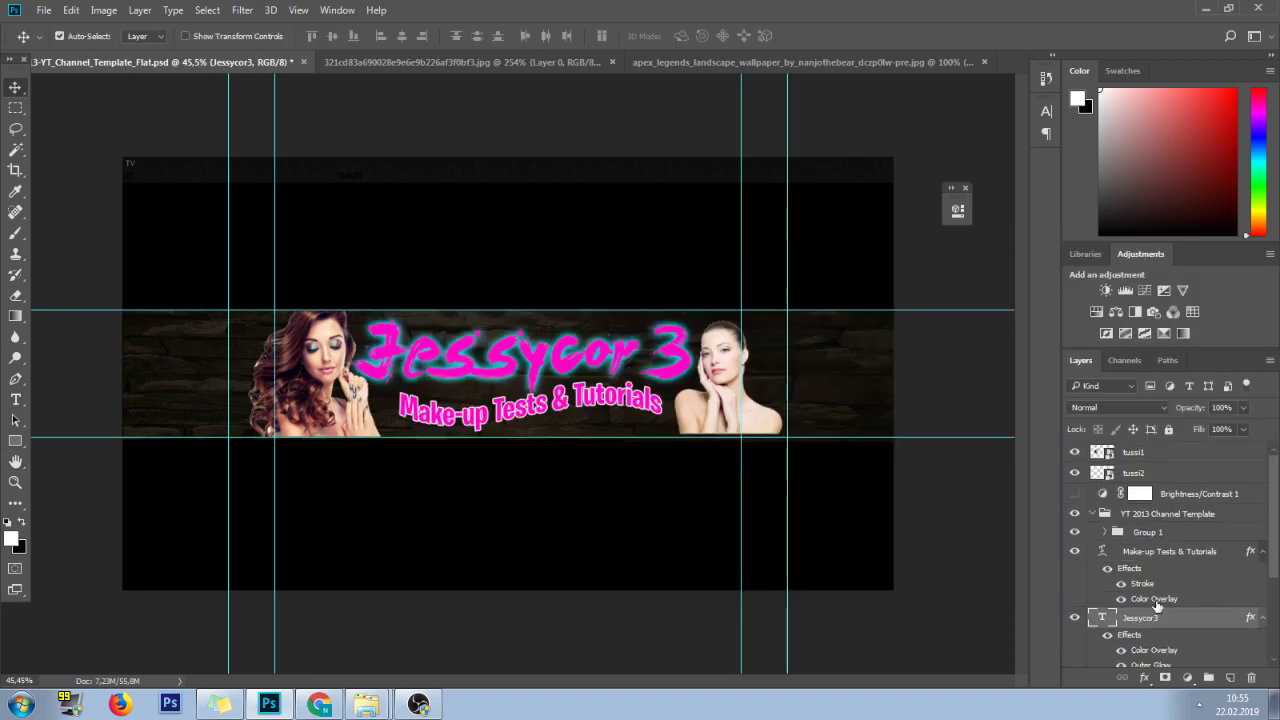
scroll(1115, 540, "down", 3)
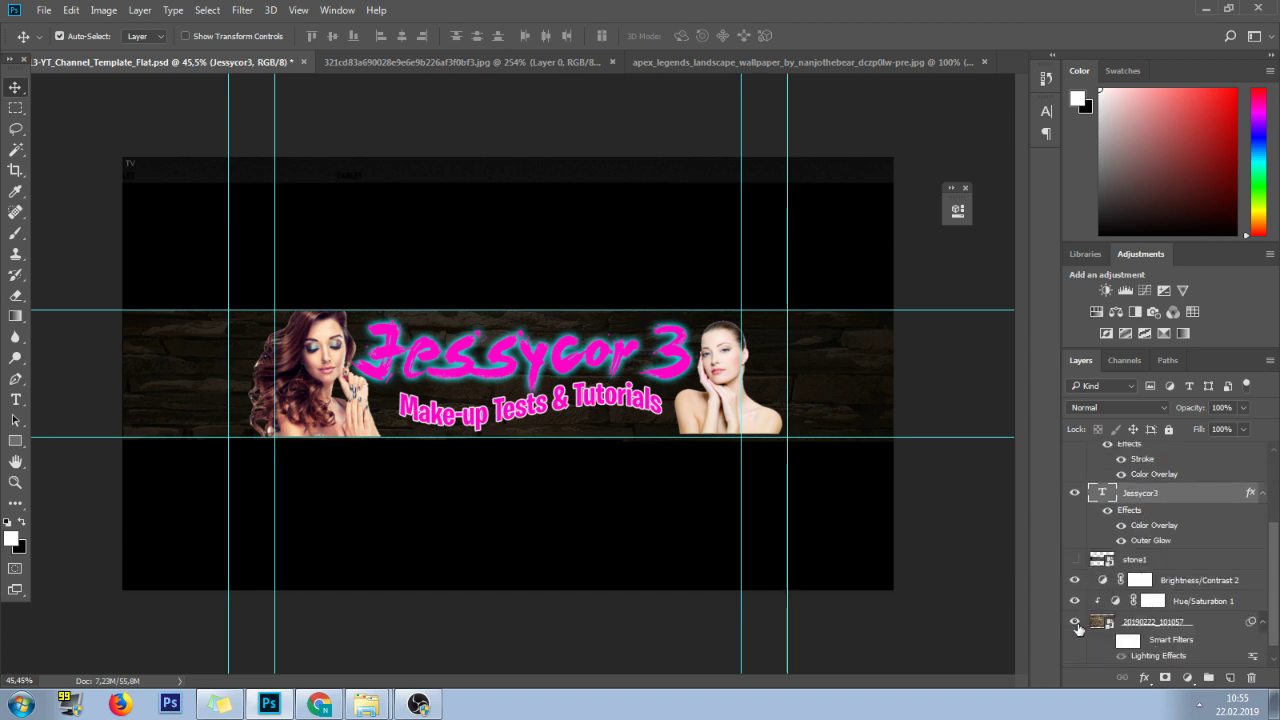
left_click(1075, 580)
left_click(1075, 601)
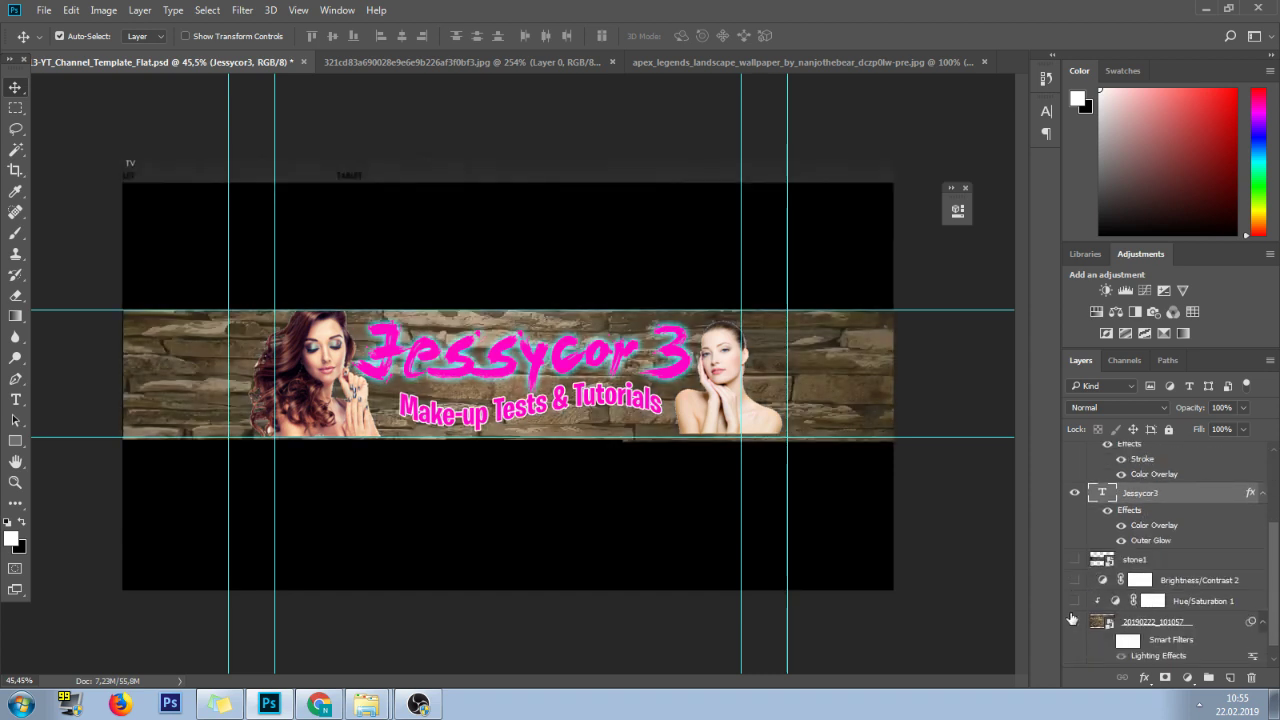
left_click(1075, 622)
left_click(1072, 562)
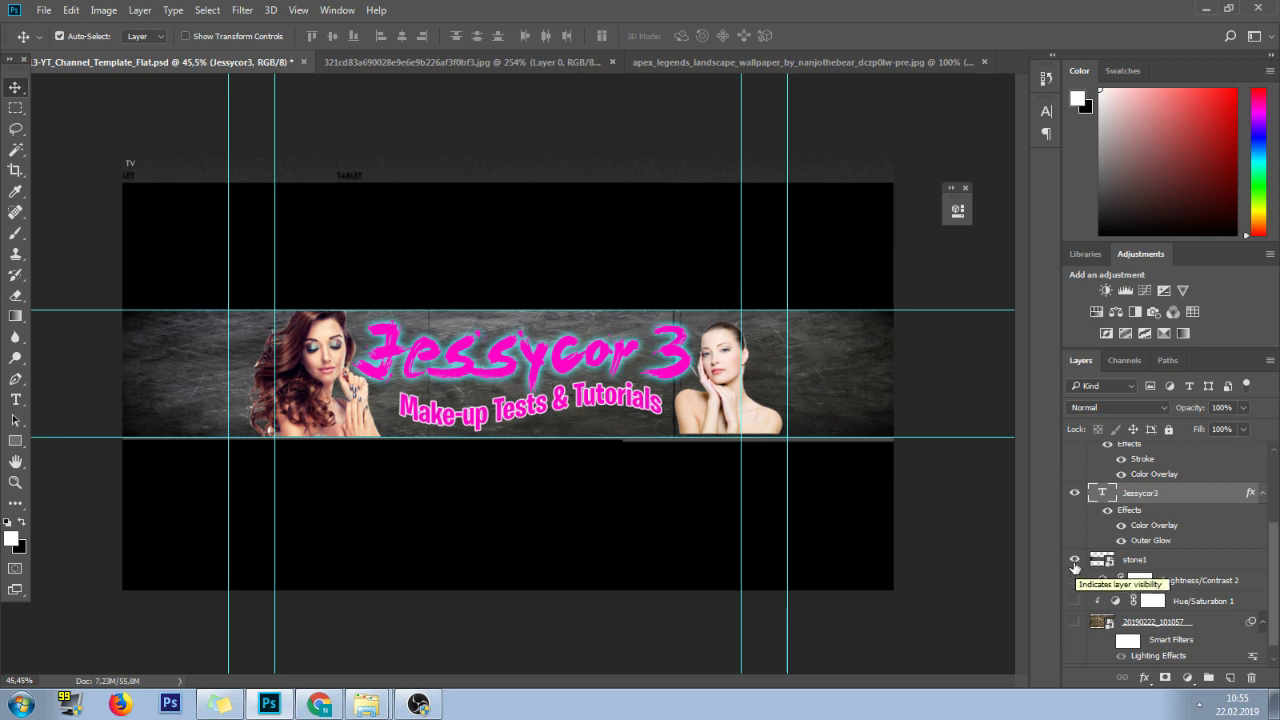
left_click(1074, 562)
left_click_drag(1075, 580, 1075, 621)
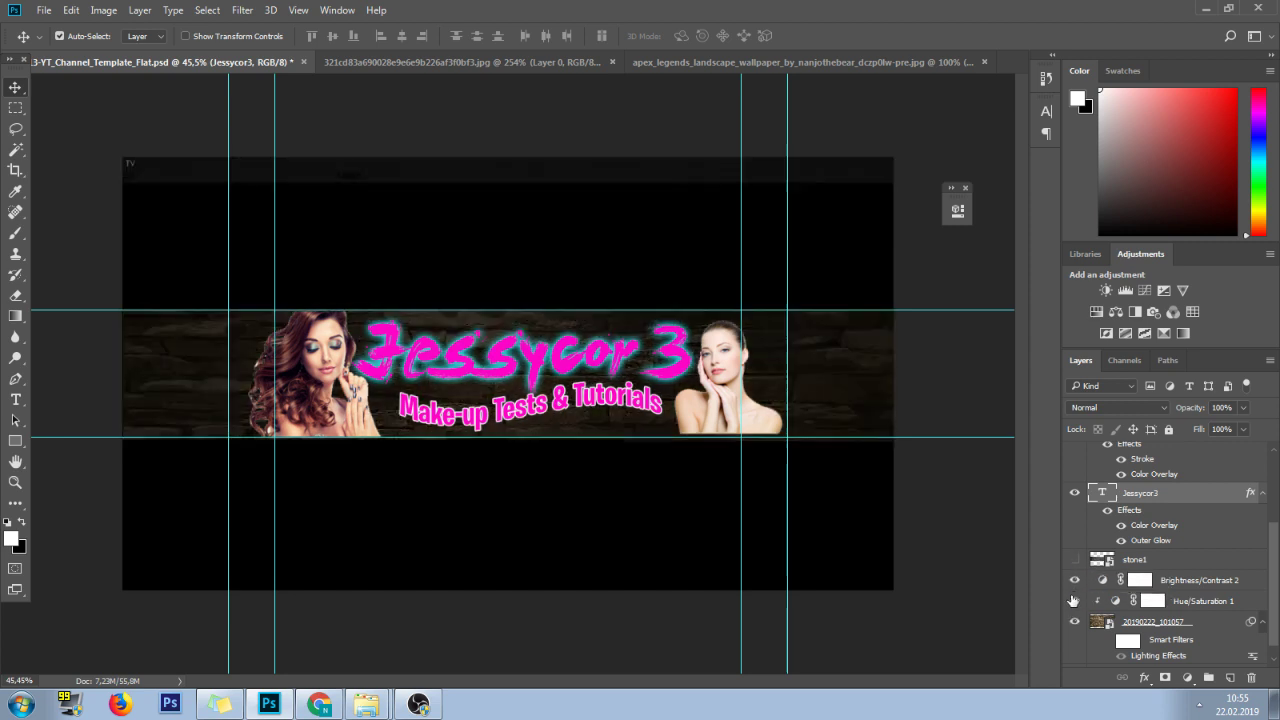
Start the Lighting Effects filter on the 20190222_101057 stone wall layer and centre the spot light behind the title text
left_click(1145, 624)
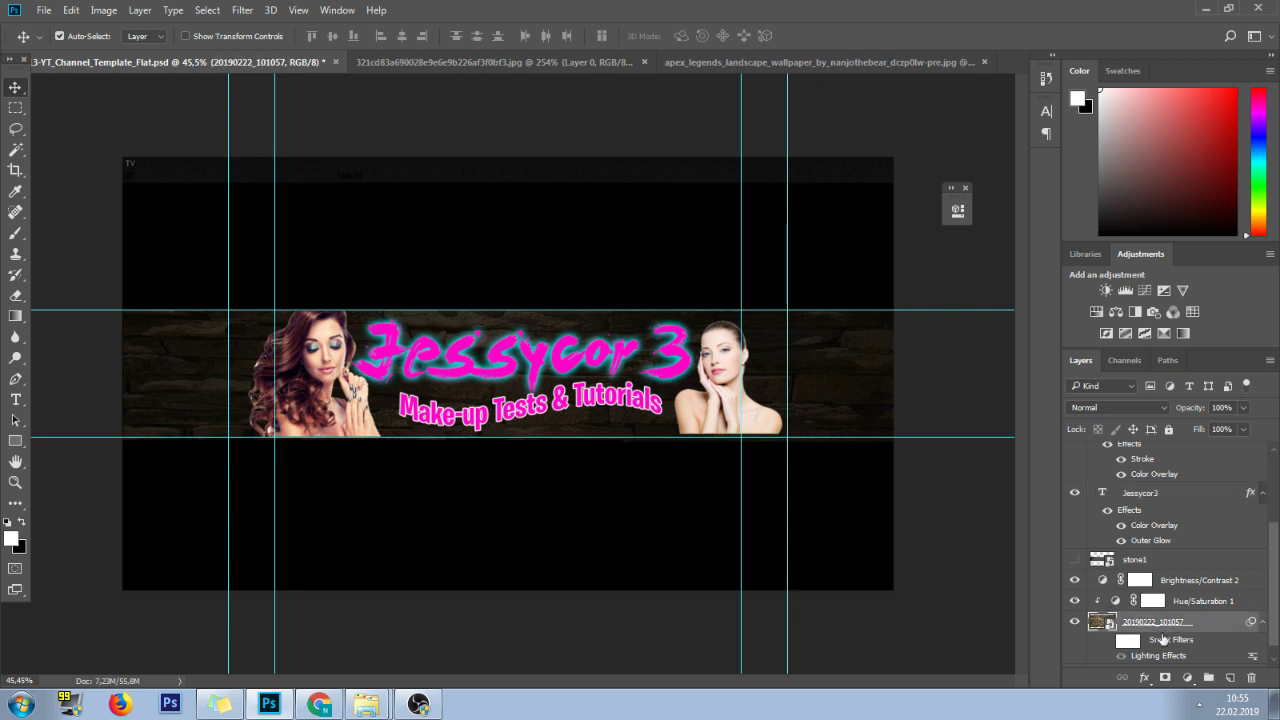
left_click(242, 10)
mouse_move(282, 264)
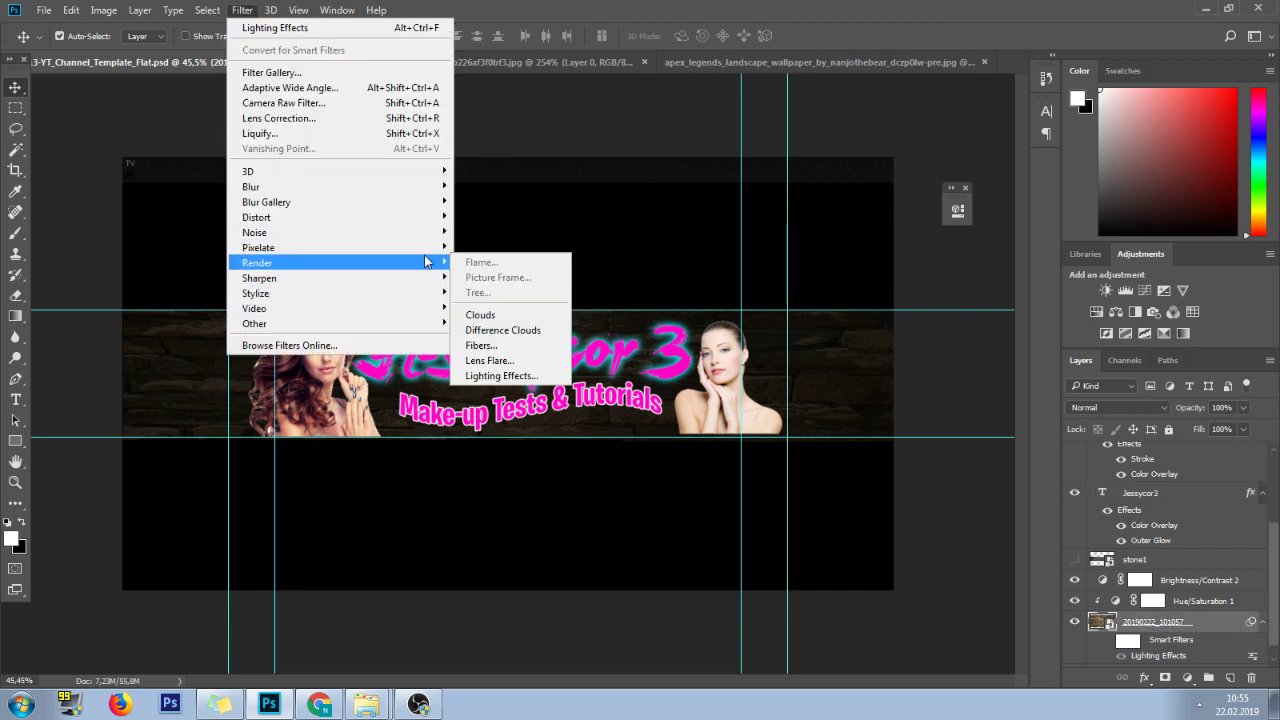
left_click(514, 376)
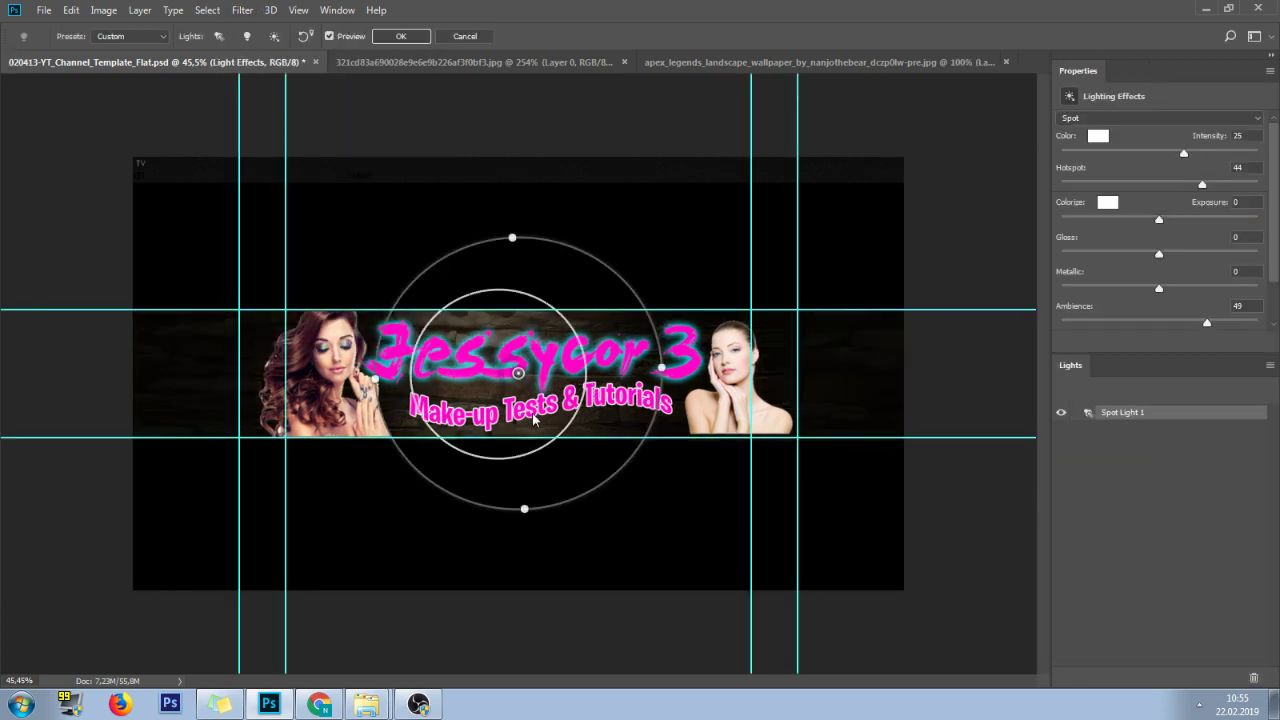
left_click_drag(482, 357, 643, 455)
left_click_drag(503, 330, 528, 362)
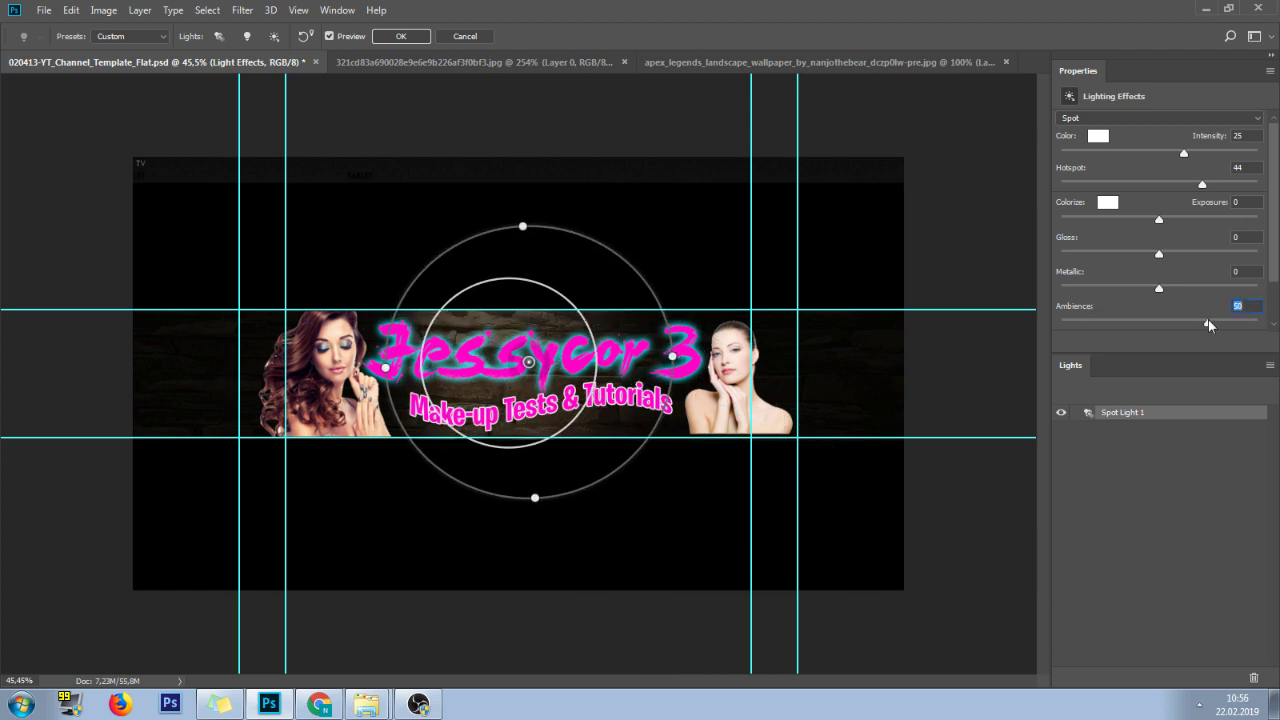
Set the lighting effect's ambience to 29 and its Colorize colour to yellow (RGB 255, 246, 0)
left_click_drag(1208, 320, 1189, 346)
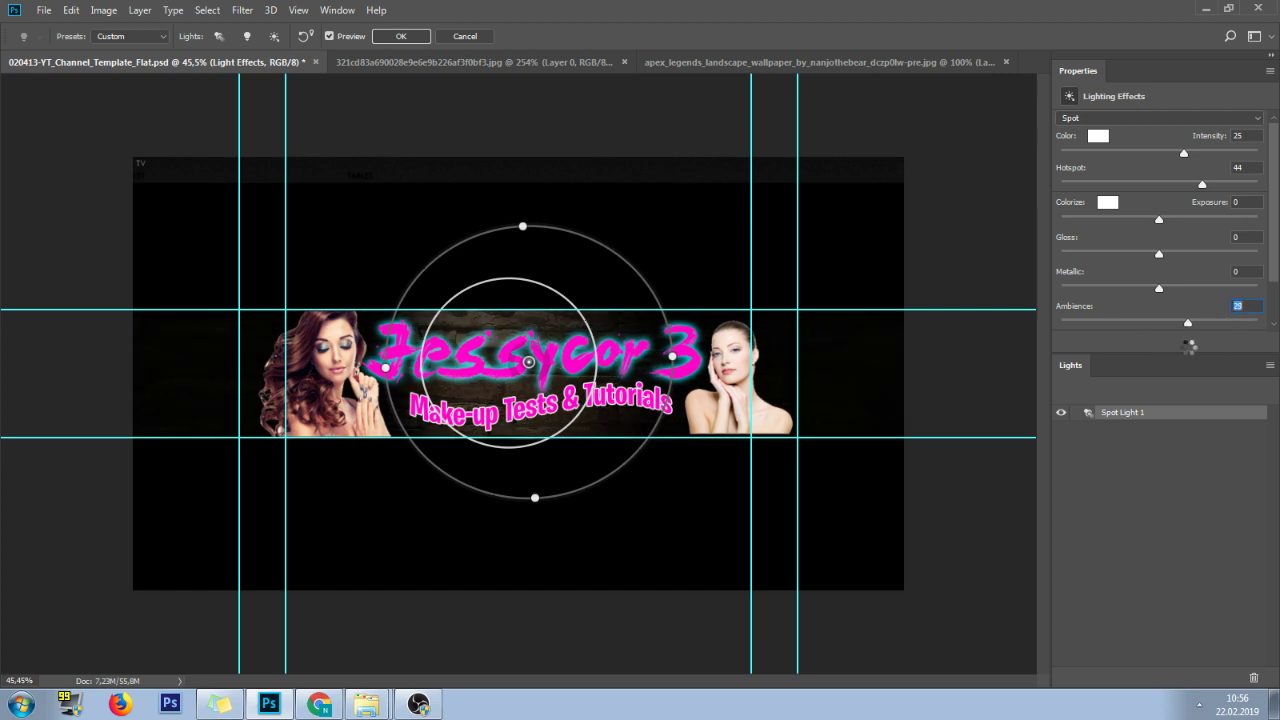
left_click(1117, 207)
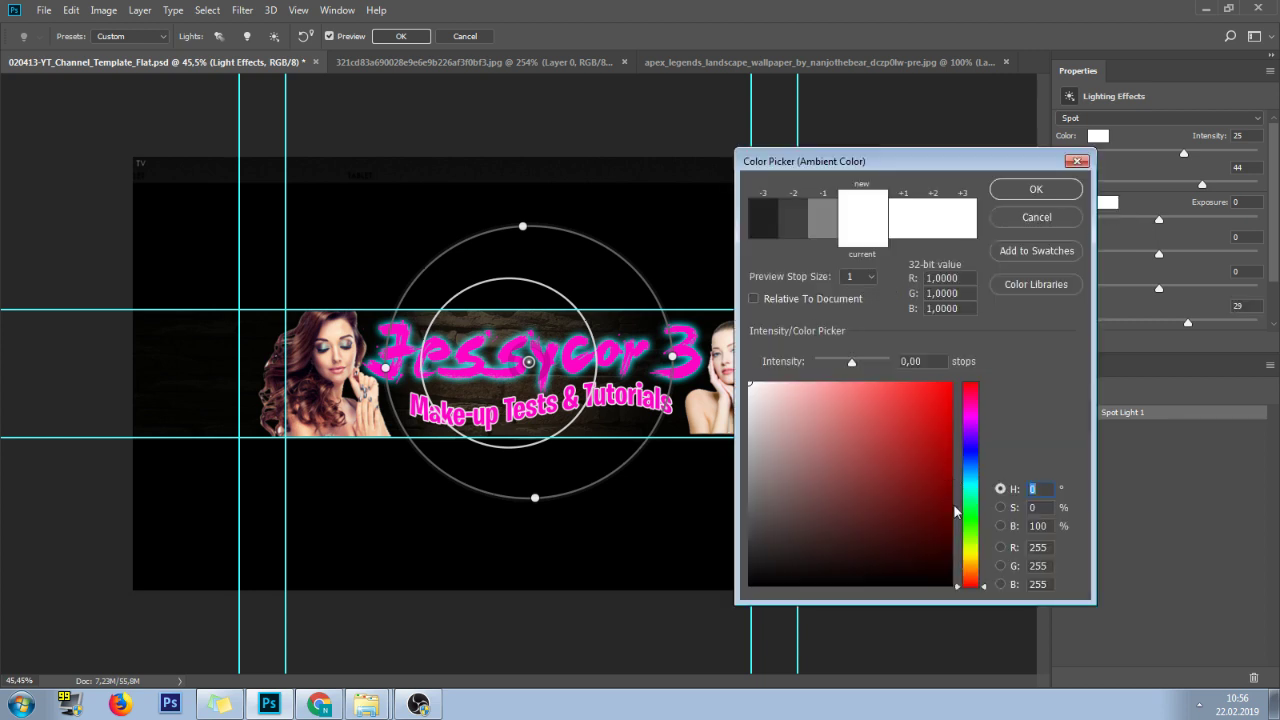
left_click_drag(970, 511, 971, 525)
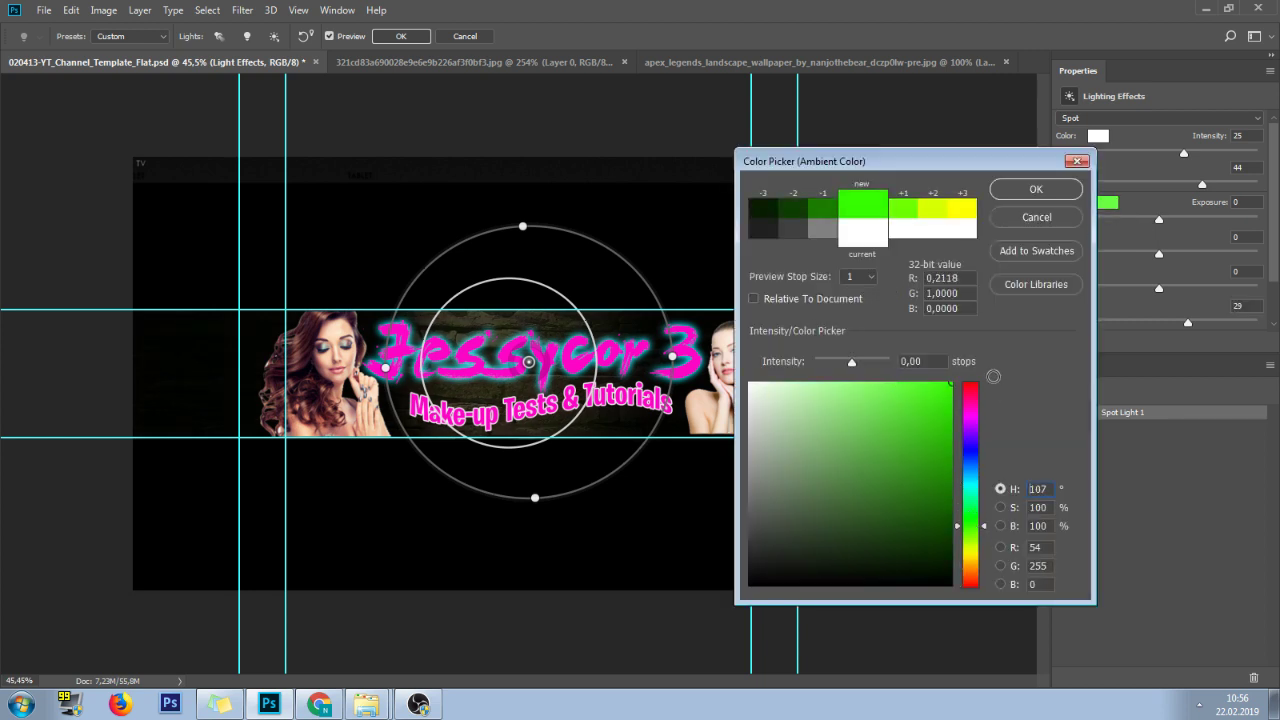
left_click_drag(970, 420, 970, 383)
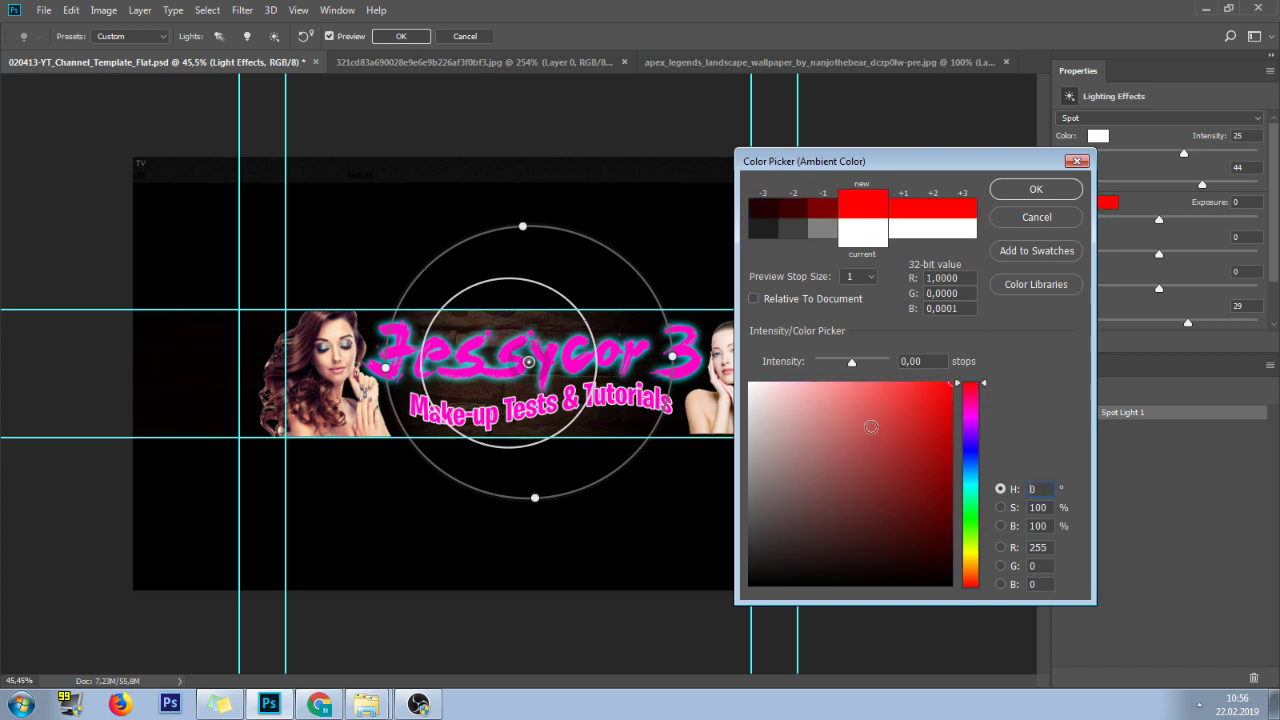
mouse_move(871, 427)
left_mouse_down()
mouse_move(929, 403)
mouse_move(760, 397)
mouse_move(752, 385)
mouse_move(958, 584)
mouse_move(928, 408)
left_mouse_up()
left_click_drag(983, 504, 972, 440)
left_click(945, 383)
left_click(978, 575)
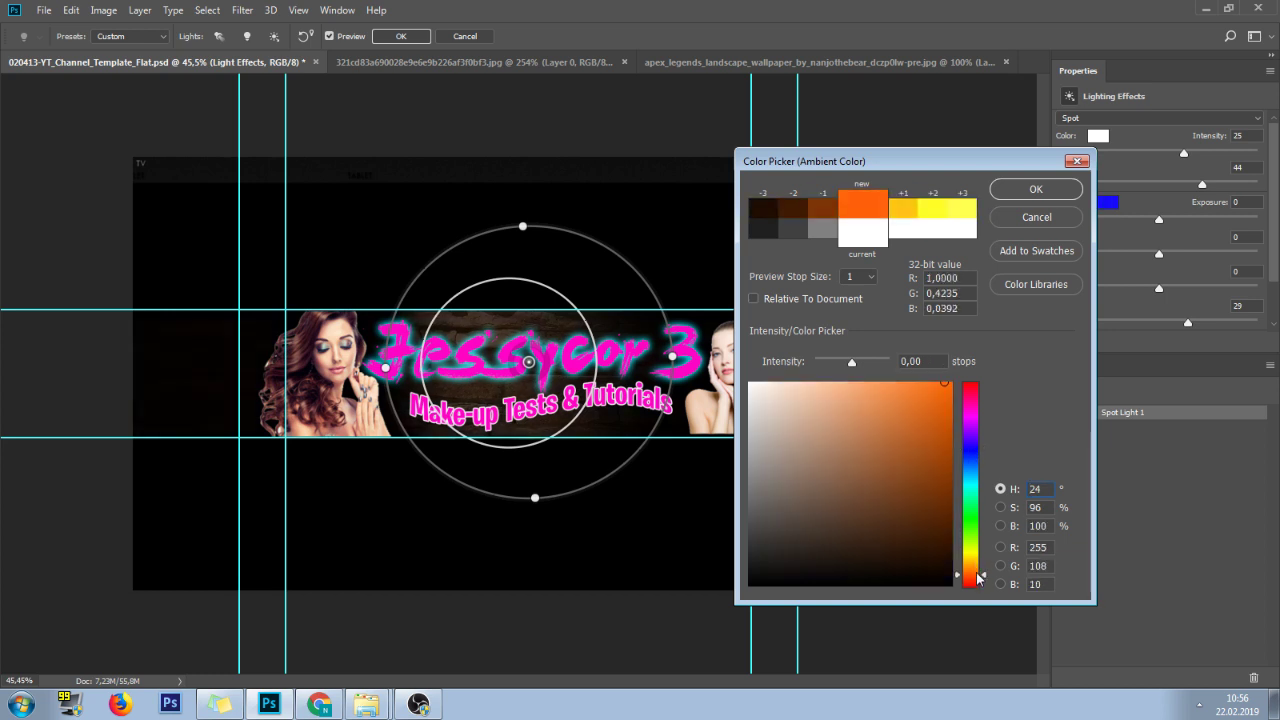
left_click_drag(978, 577, 978, 553)
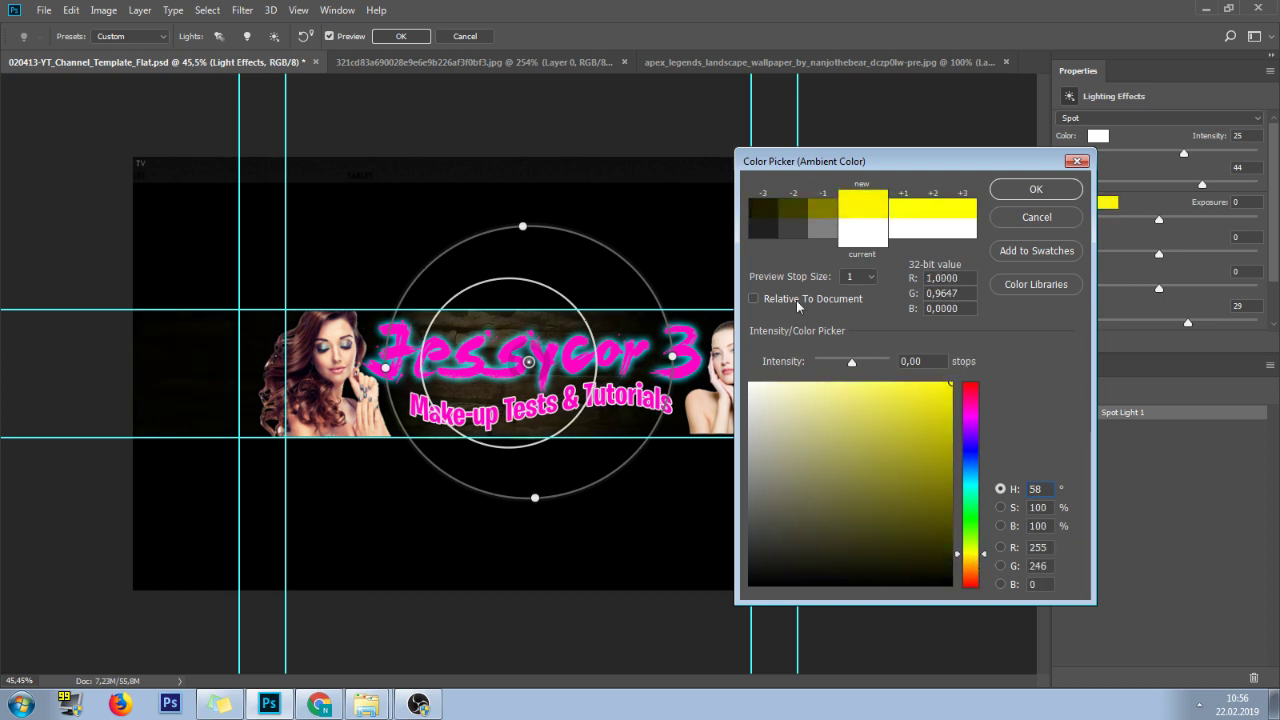
left_click(1033, 190)
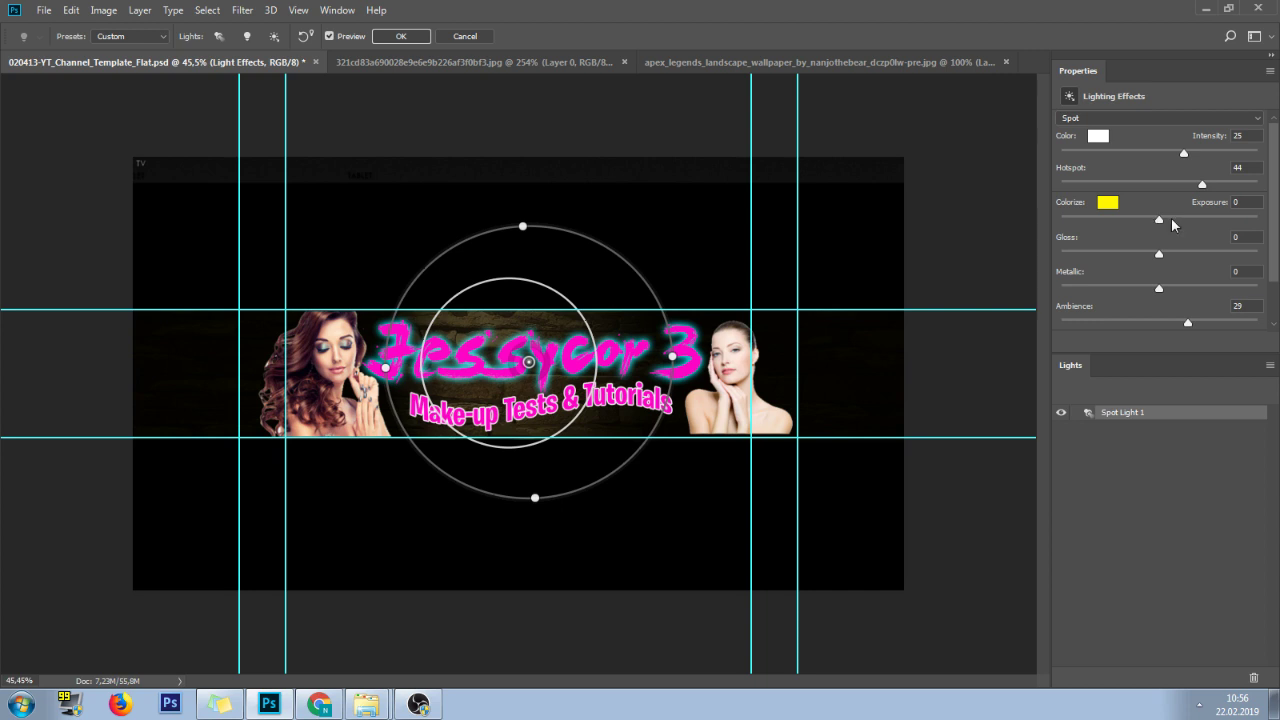
Set the lighting exposure to 50, widen the spot light into an ellipse reaching both portraits, and apply the filter
left_click_drag(1173, 224, 1208, 220)
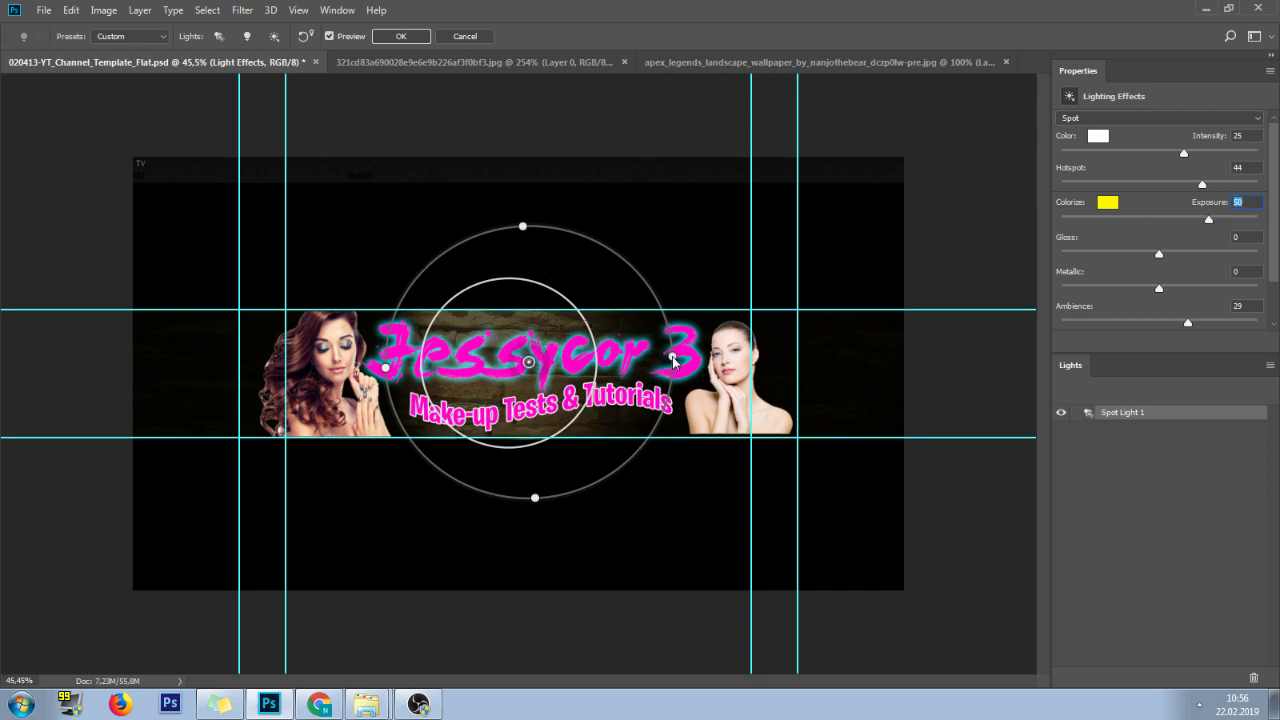
left_click_drag(673, 362, 666, 388)
left_click_drag(705, 375, 714, 374)
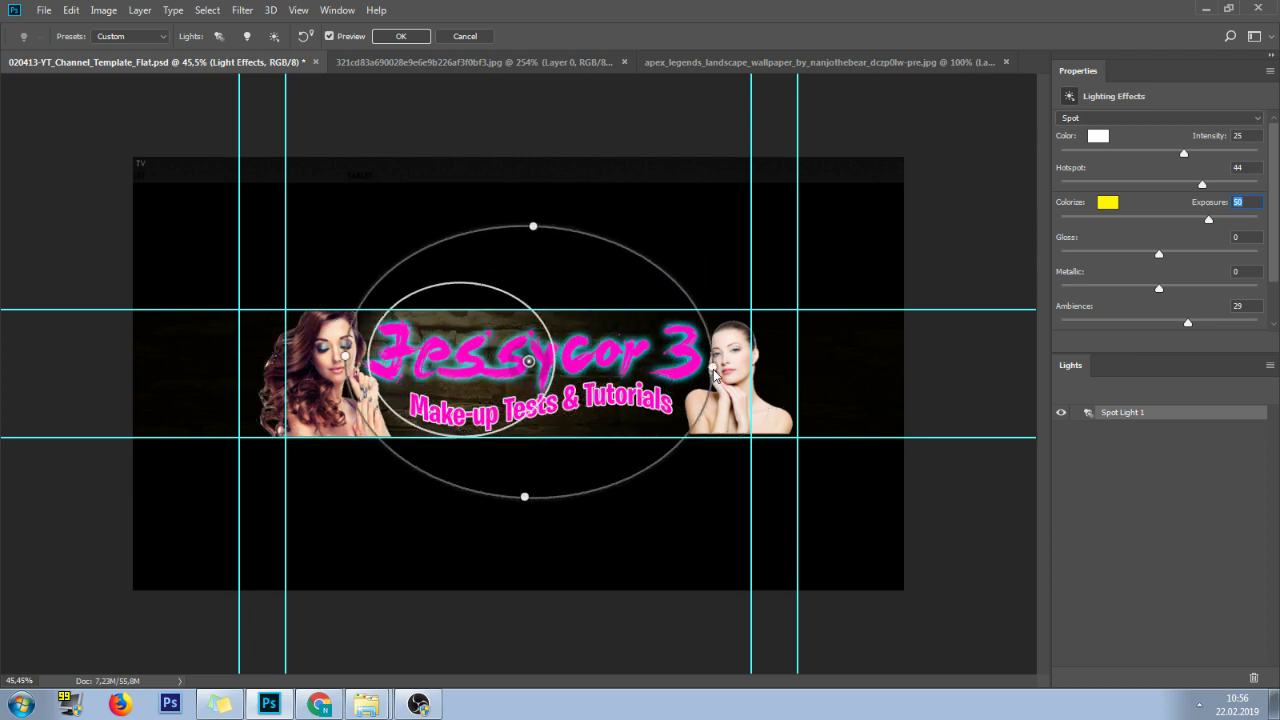
left_click(400, 36)
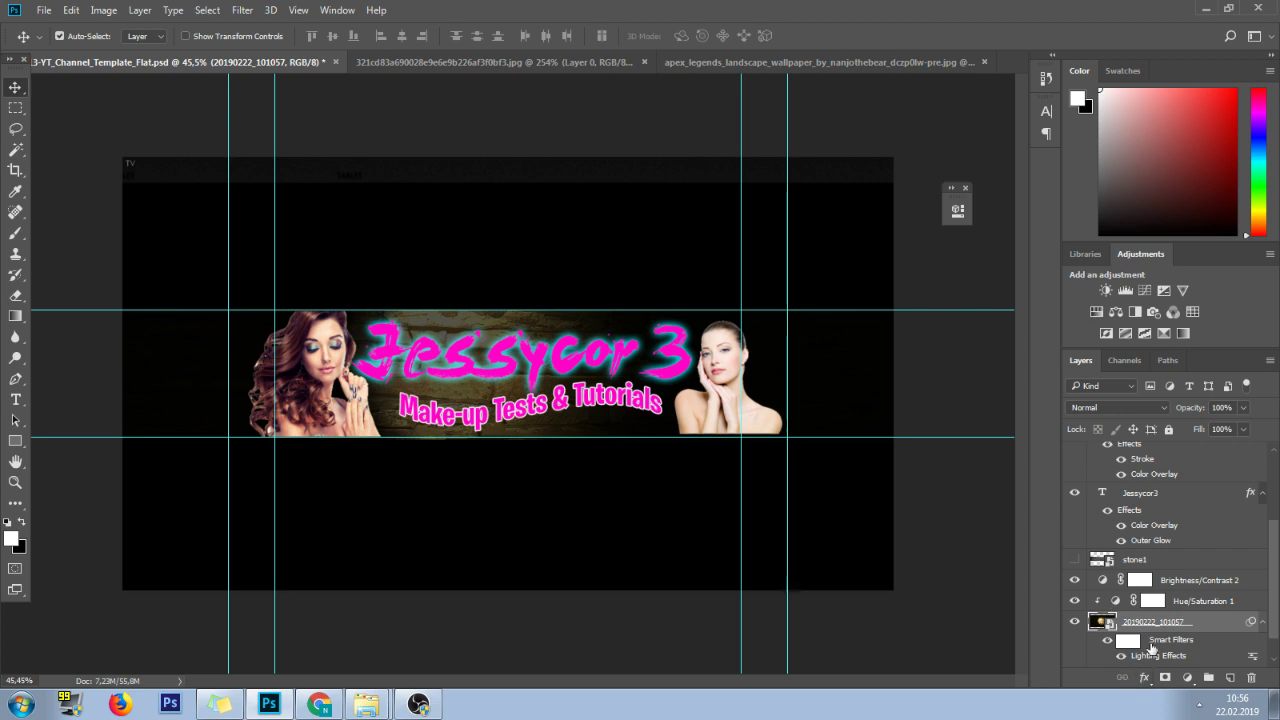
Disable the smart filters on the 20190222_101057 stone wall layer
right_click(1155, 650)
left_click(1143, 603)
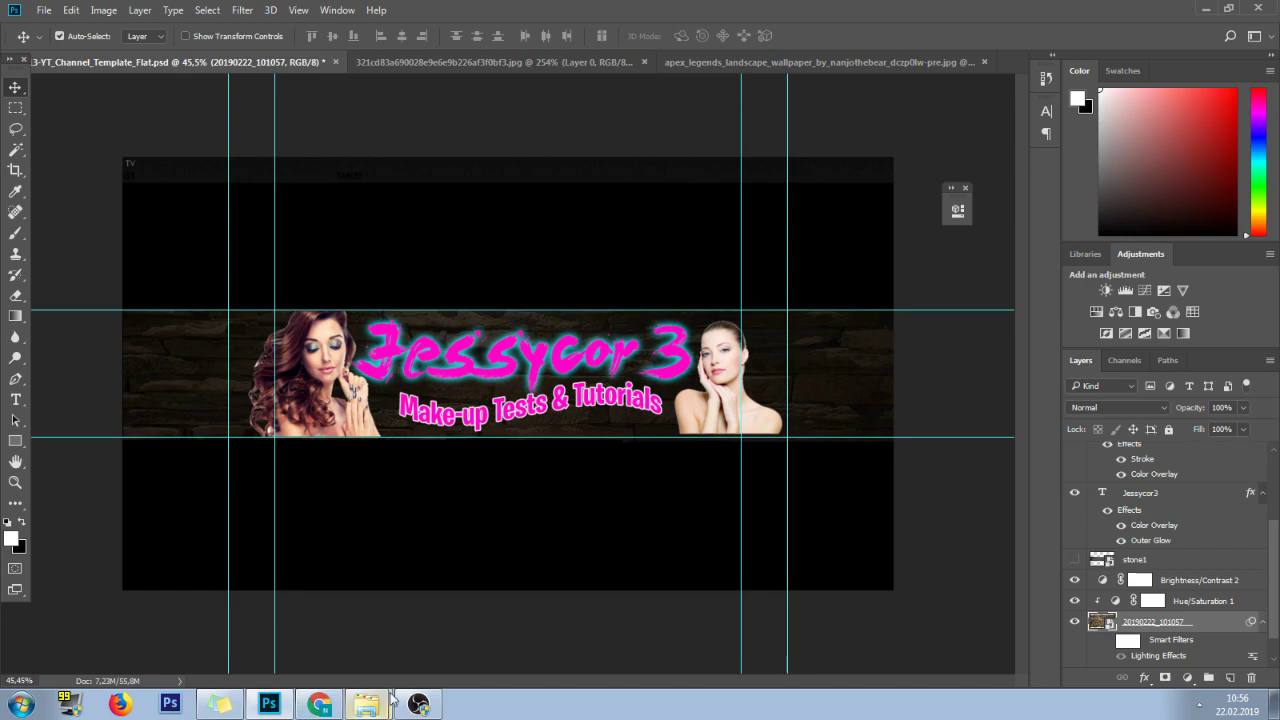
Compare the banner with the jessycor3 makeup YouTube page in Chrome, and briefly play the channel's featured video
left_click(320, 705)
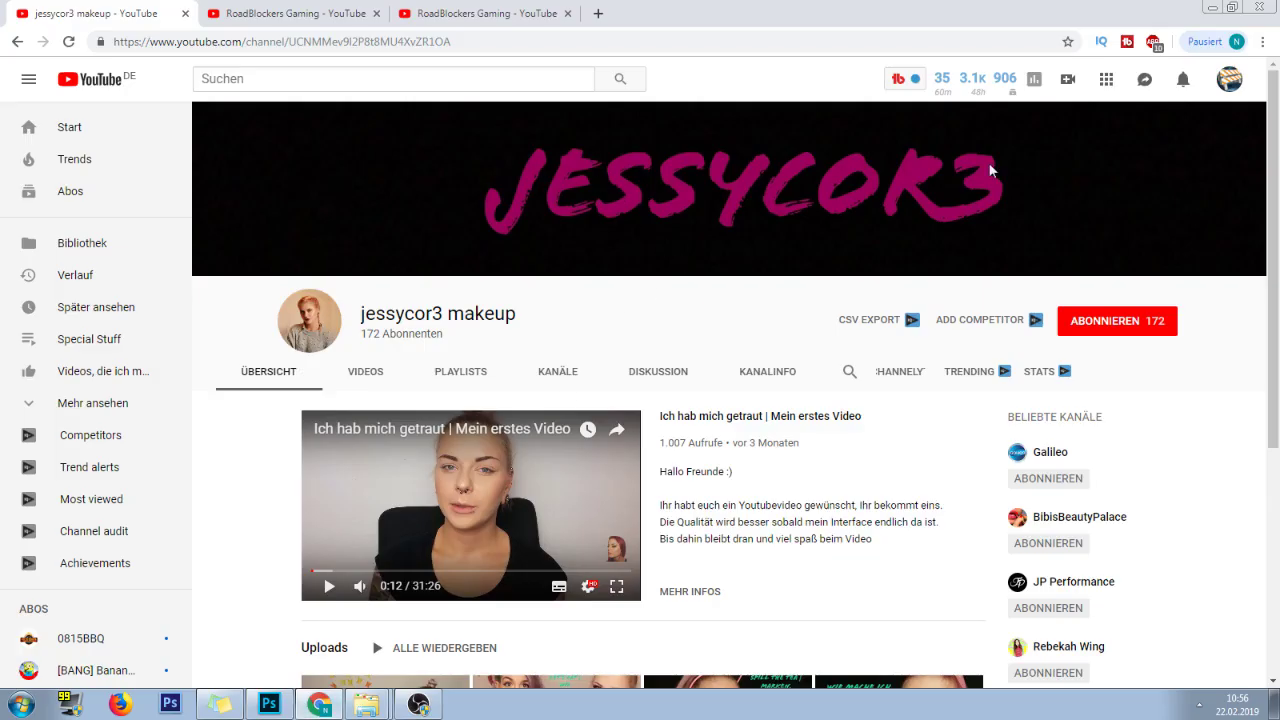
left_click(269, 704)
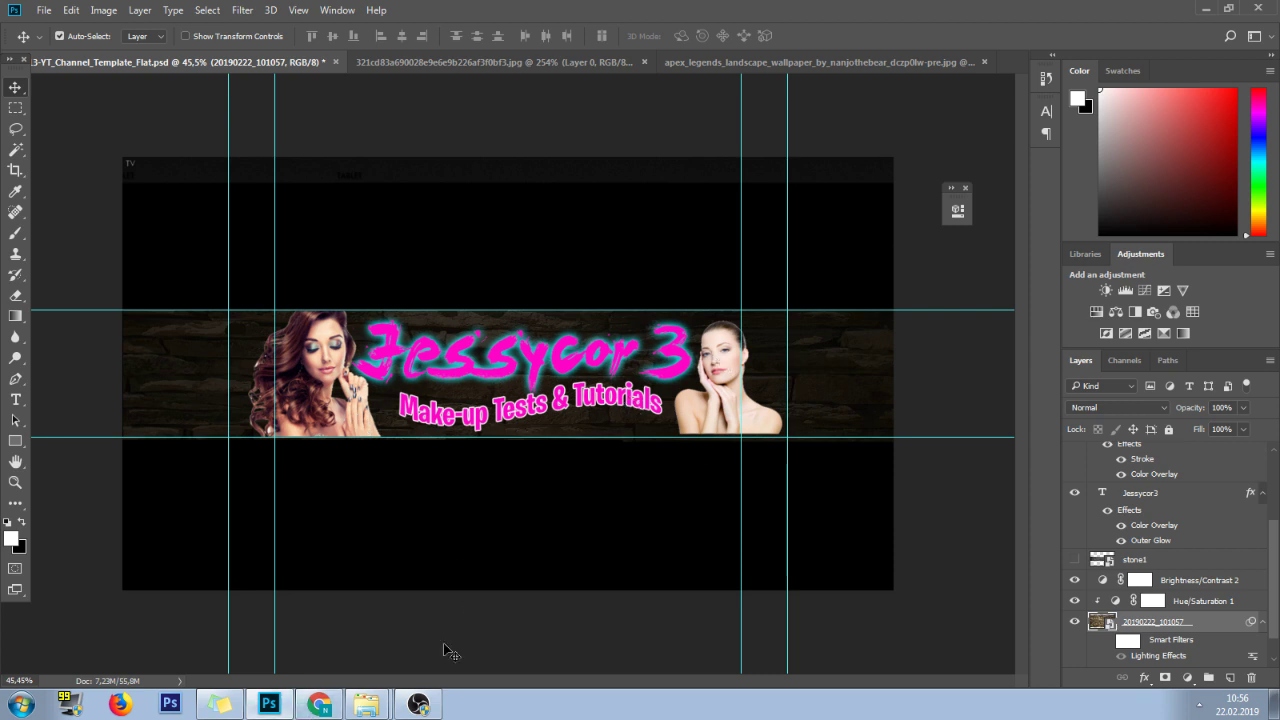
left_click(319, 704)
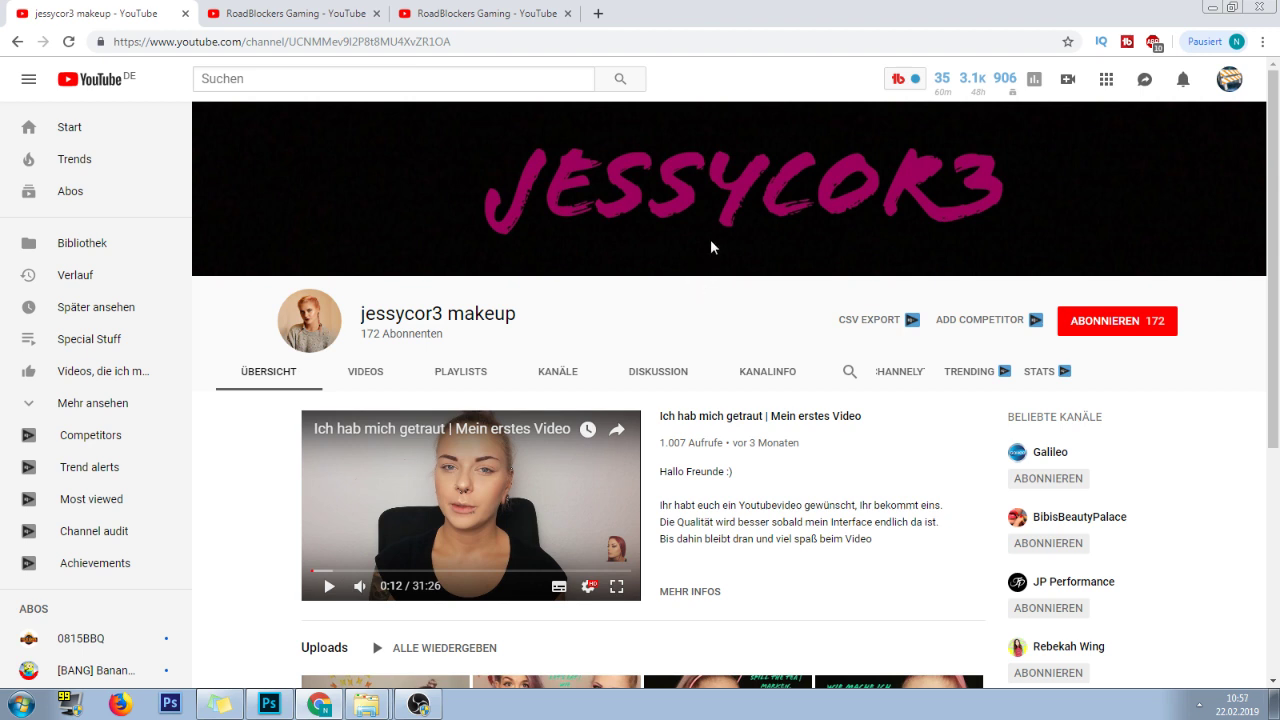
left_click(313, 571)
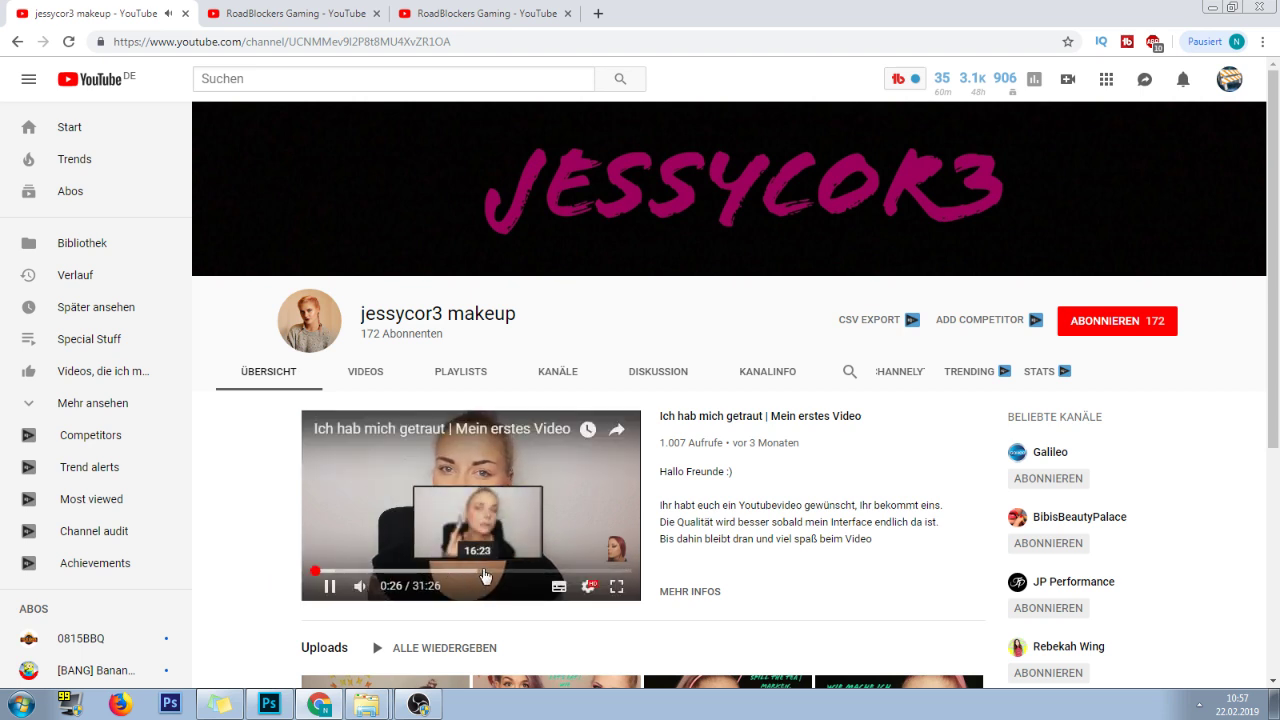
left_click(329, 595)
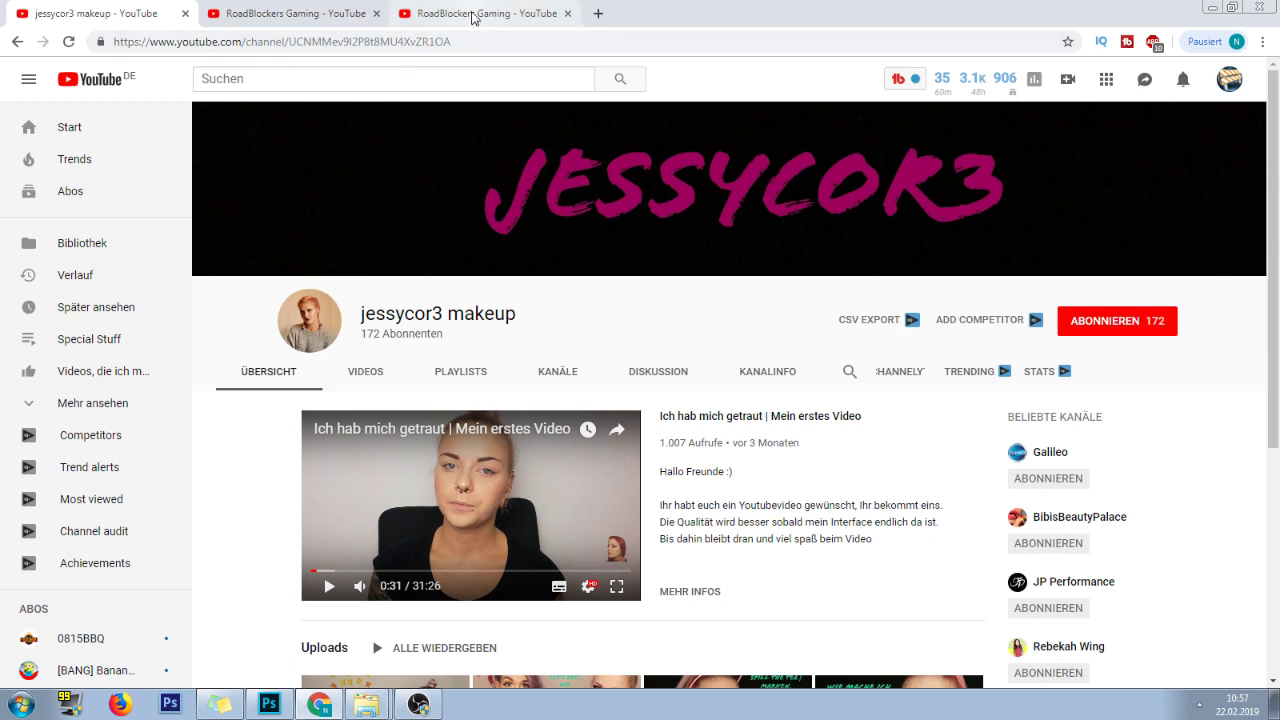
View the RoadBlockers Gaming channel's banner, go to its Kanalinfo page and open the channel links for editing
left_click(471, 15)
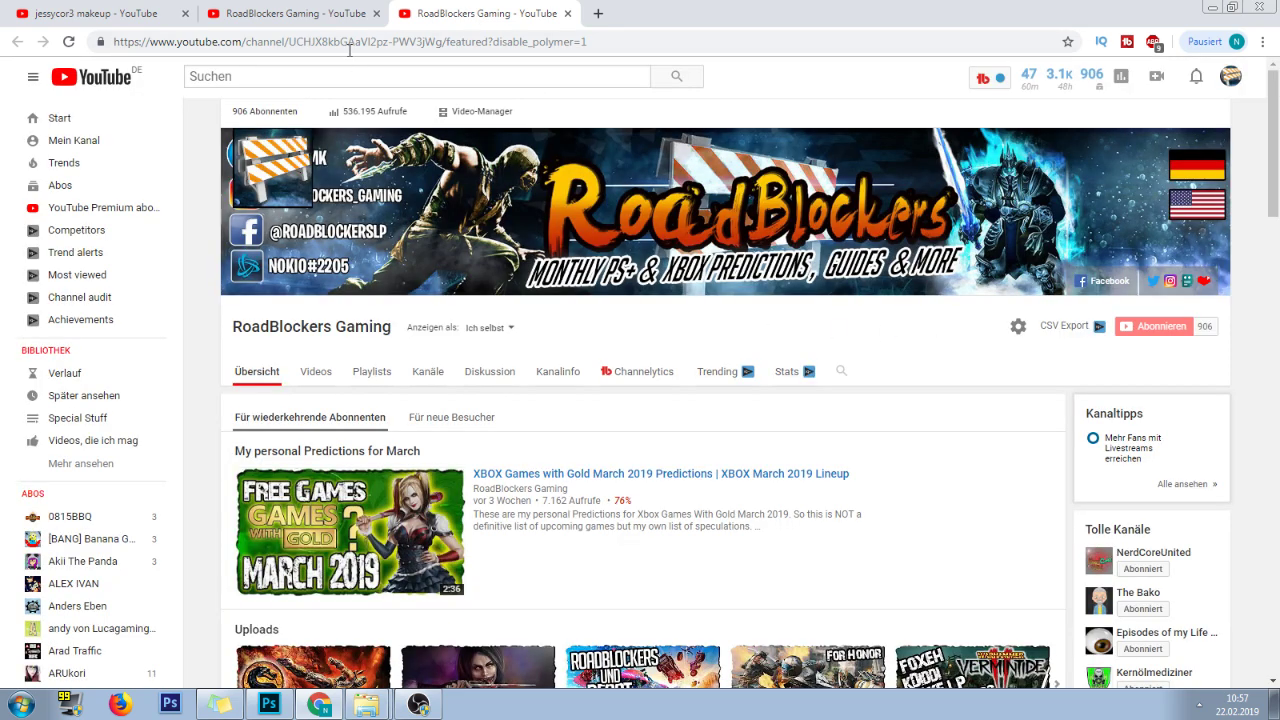
key("ctrl+shift+Tab")
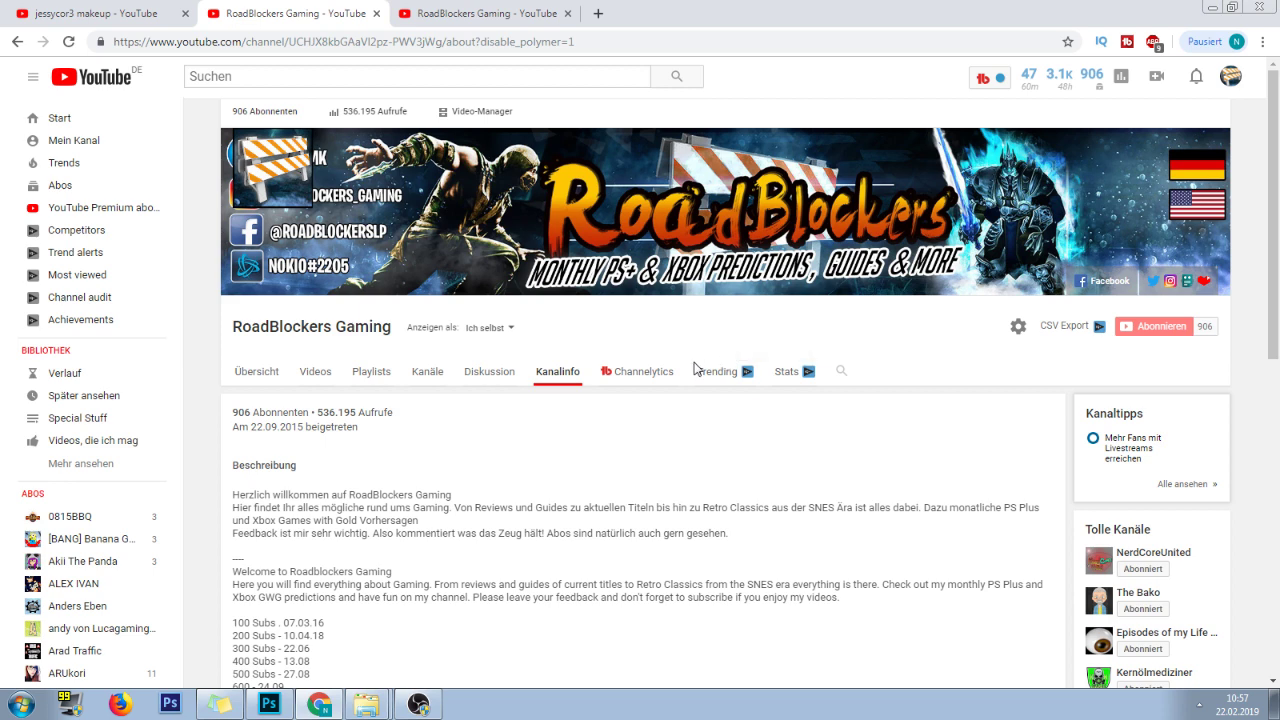
scroll(560, 410, "down", 6)
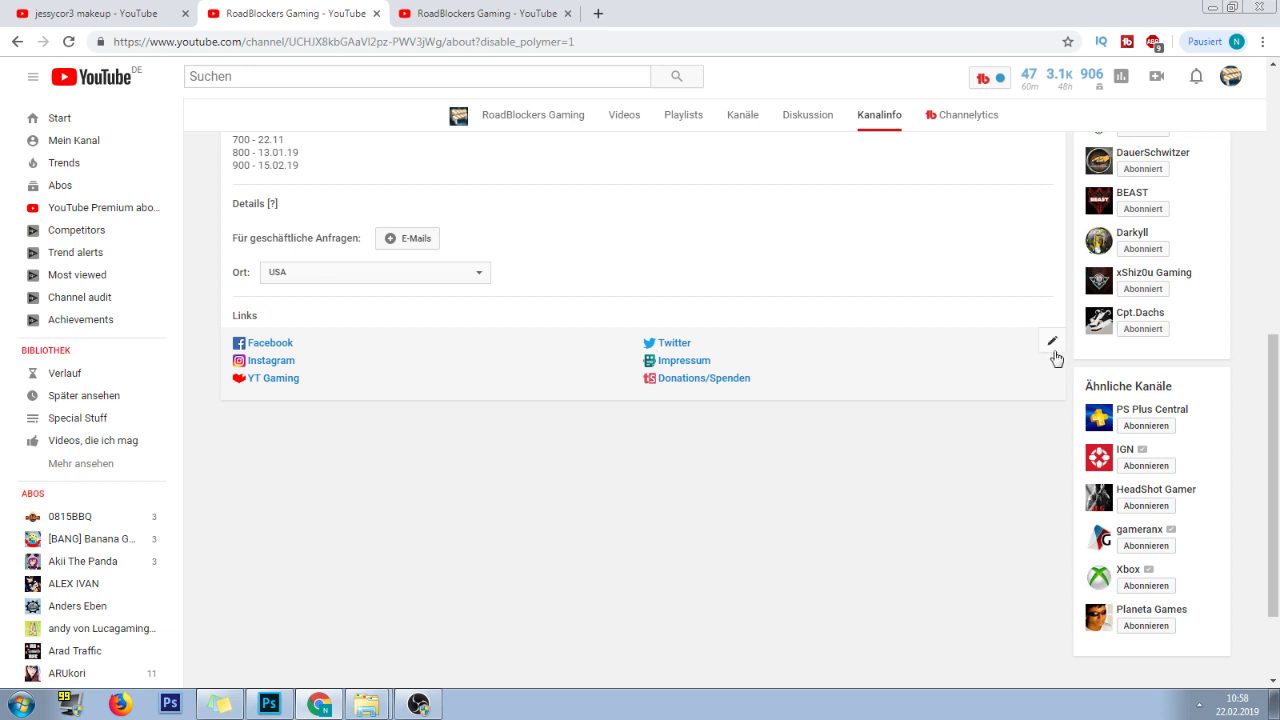
left_click(1051, 343)
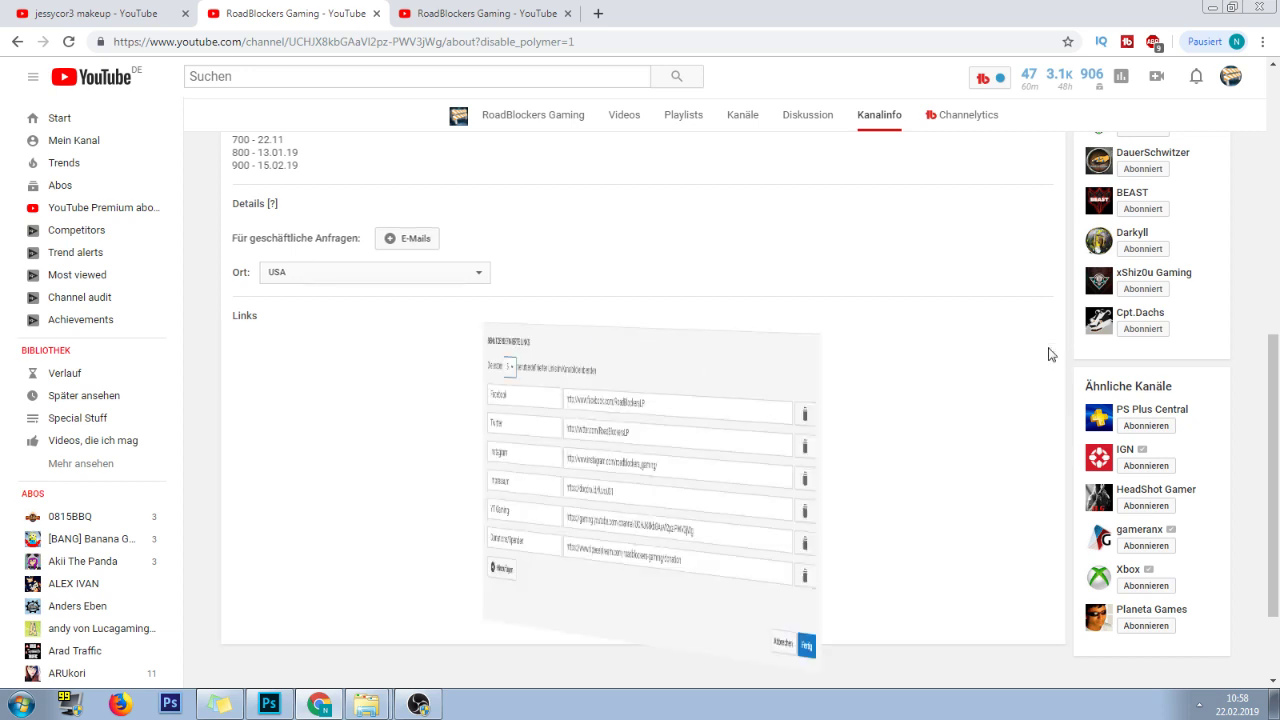